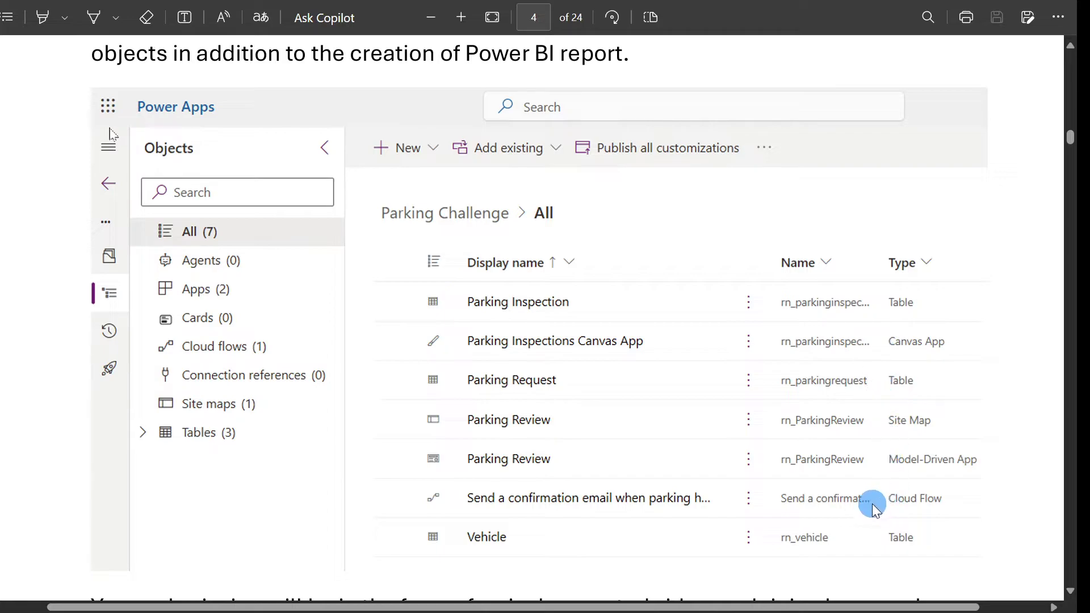
Step: Switch from the challenge PDF to the My Parking Challenge solution in Power Apps and play its Parking Review model-driven app
{"action": "scroll", "coordinate": [505, 309], "scroll_direction": "down", "scroll_amount": 2}
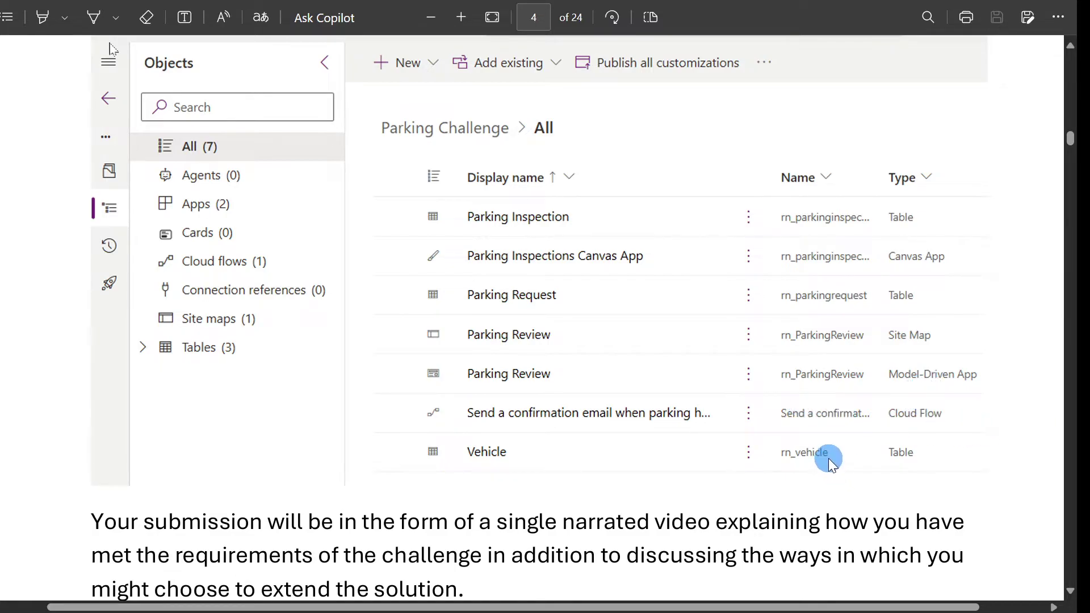
{"action": "left_click_drag", "start_coordinate": [1084, 106], "coordinate": [399, 52]}
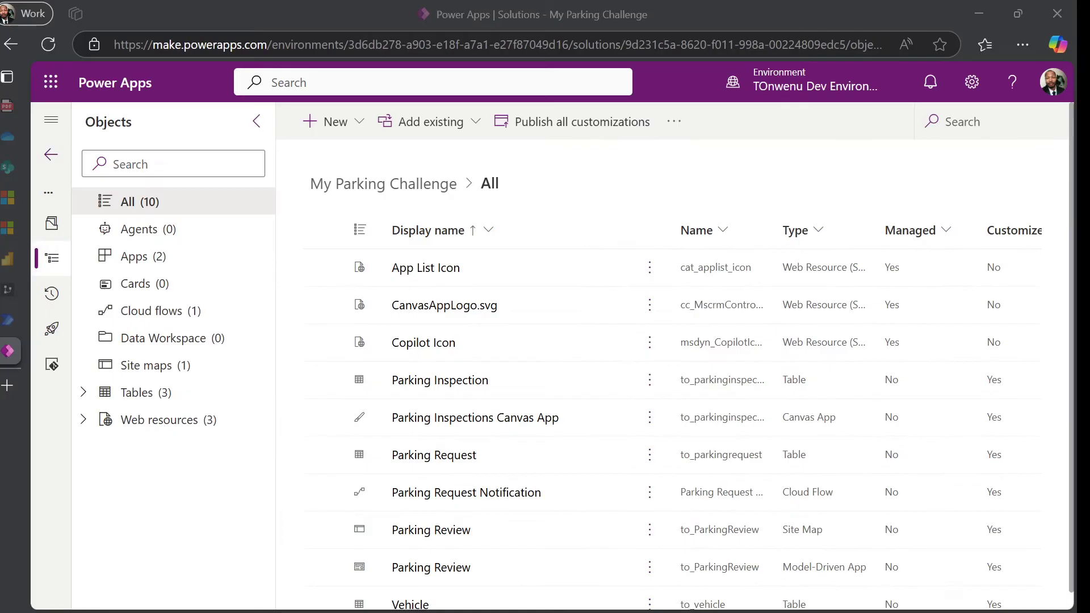
{"action": "key", "text": "ctrl+plus"}
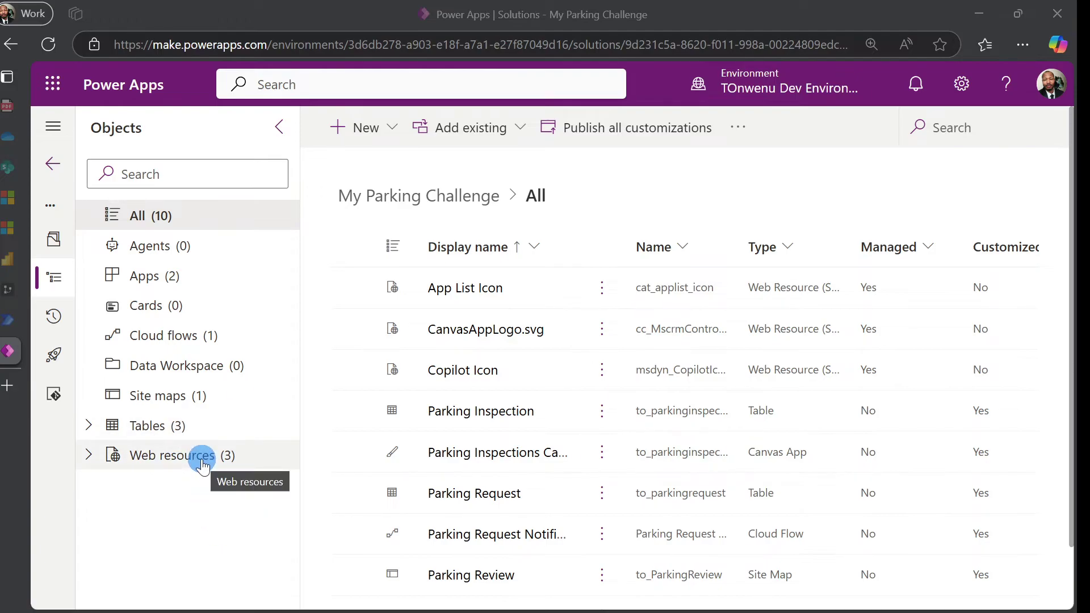
{"action": "left_click", "coordinate": [158, 278]}
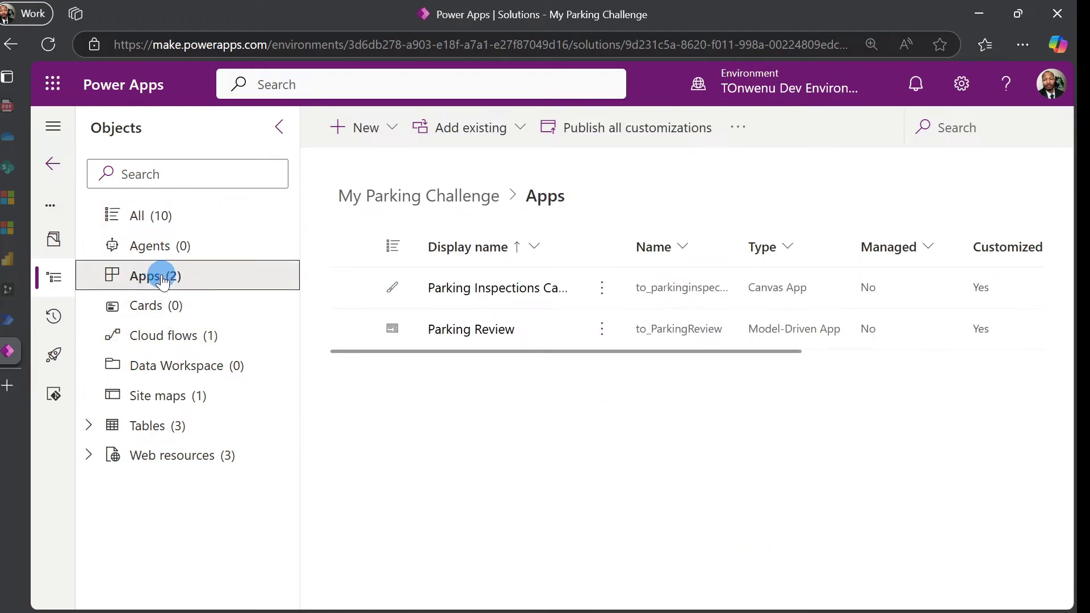
{"action": "left_click", "coordinate": [600, 330]}
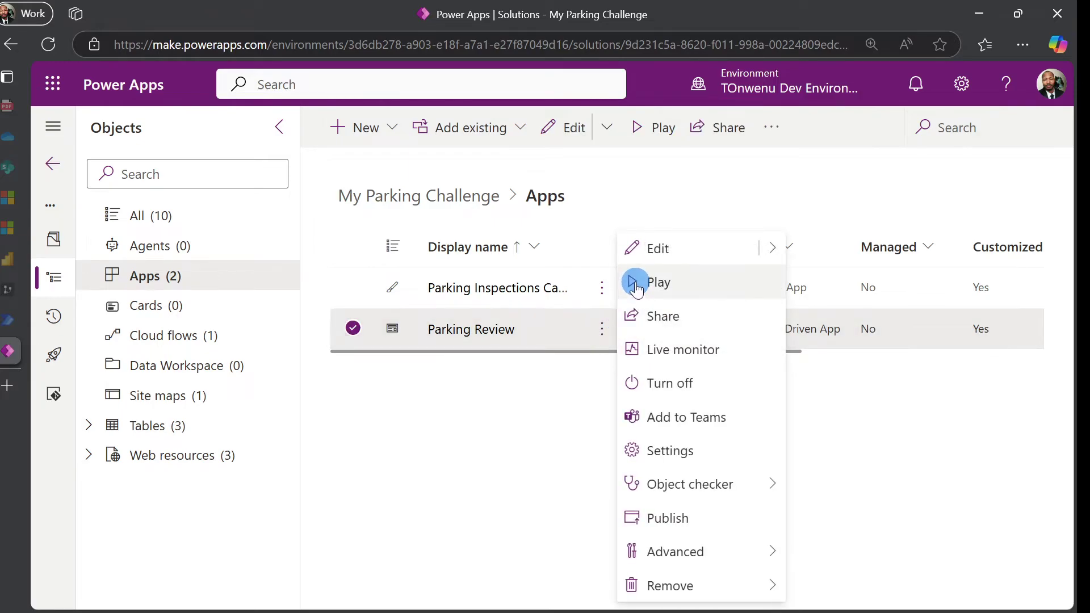
{"action": "left_click", "coordinate": [635, 281]}
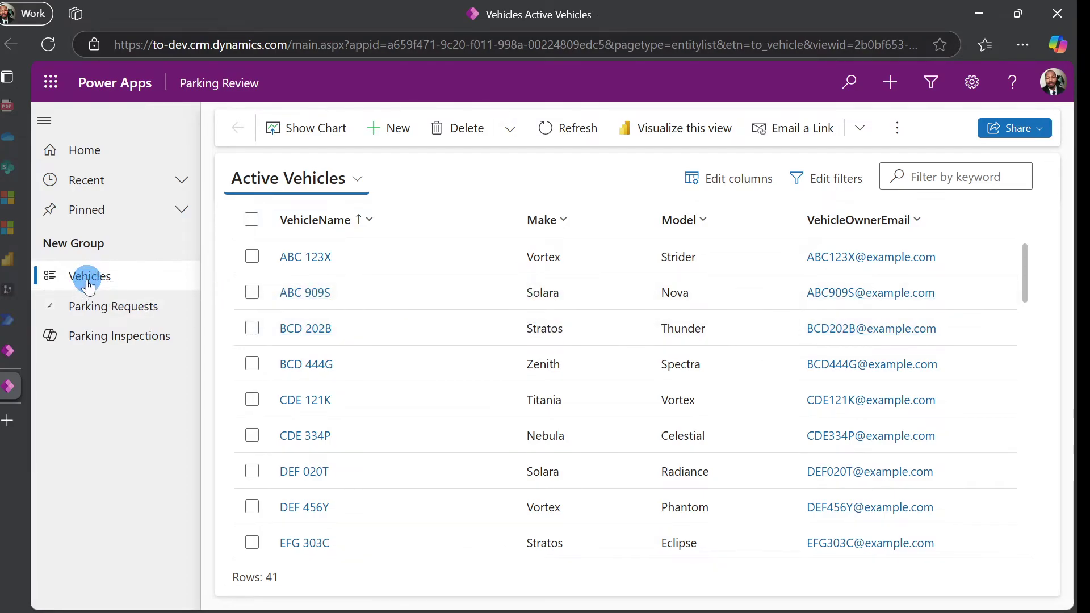
Step: View the Parking Requests and Parking Inspections tables, and check which views the Vehicles table offers
{"action": "left_click", "coordinate": [86, 309]}
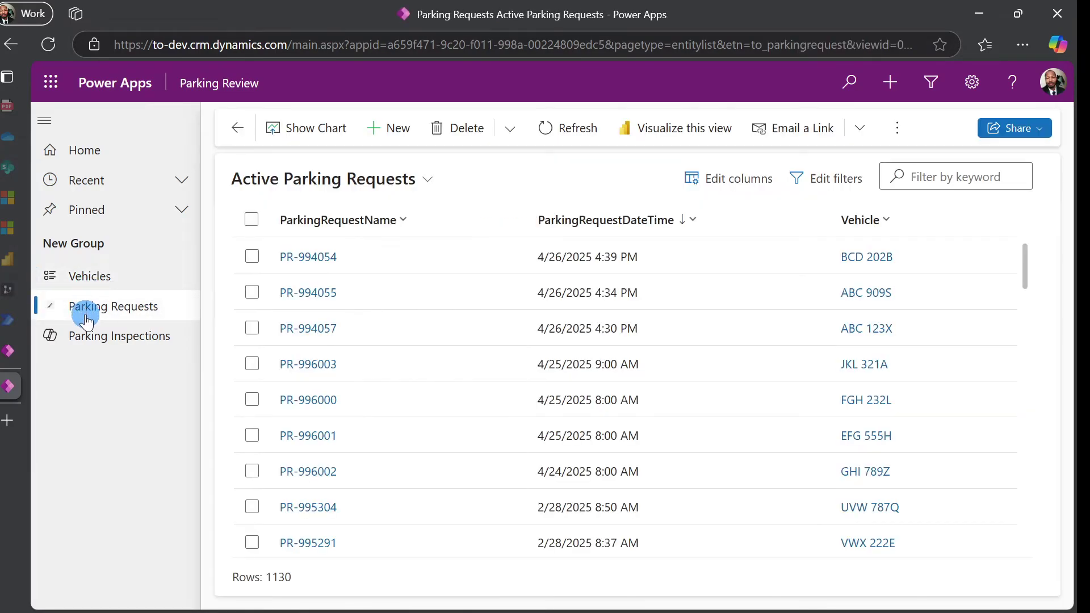
{"action": "left_click", "coordinate": [86, 337]}
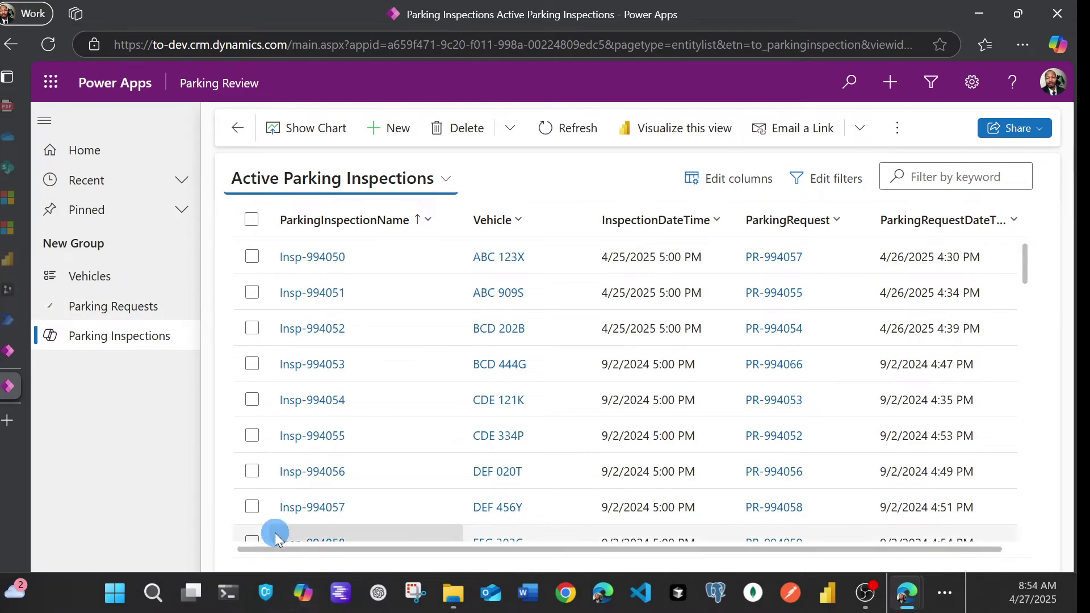
{"action": "left_click", "coordinate": [94, 275]}
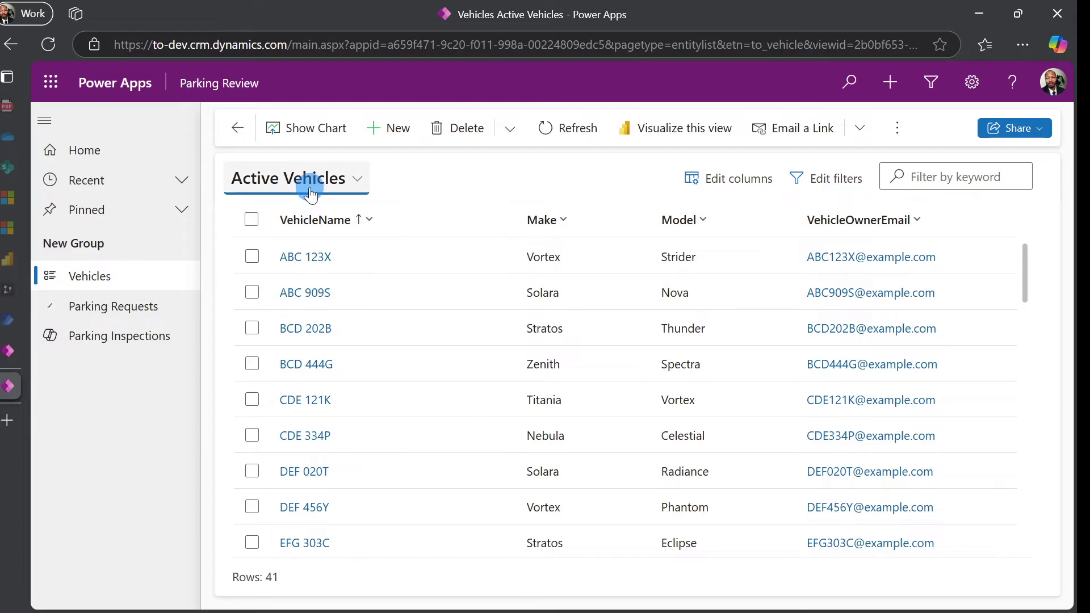
{"action": "left_click", "coordinate": [357, 179]}
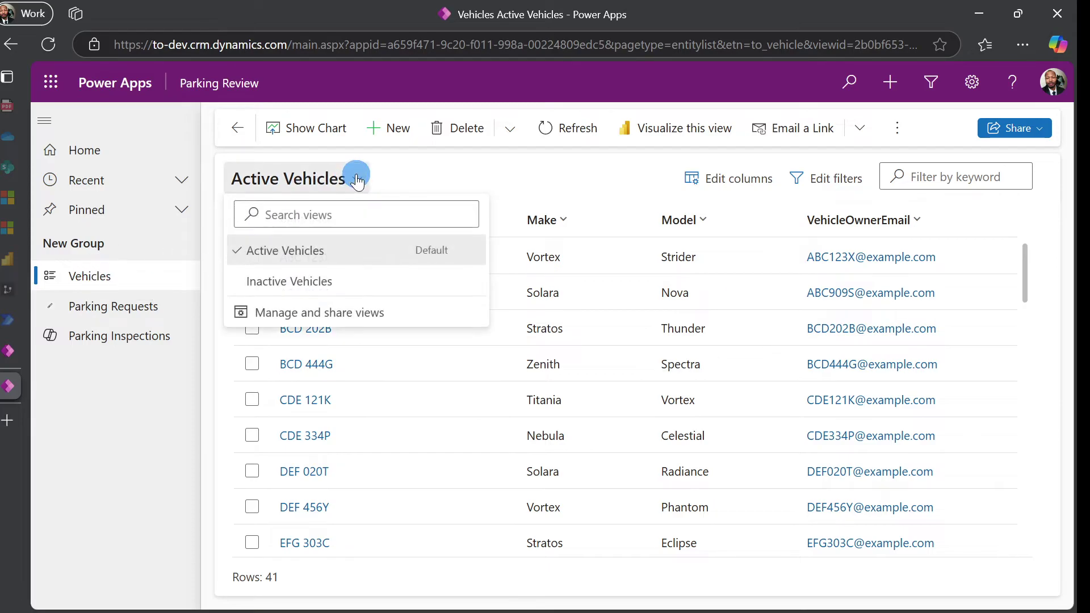
{"action": "left_click", "coordinate": [417, 169]}
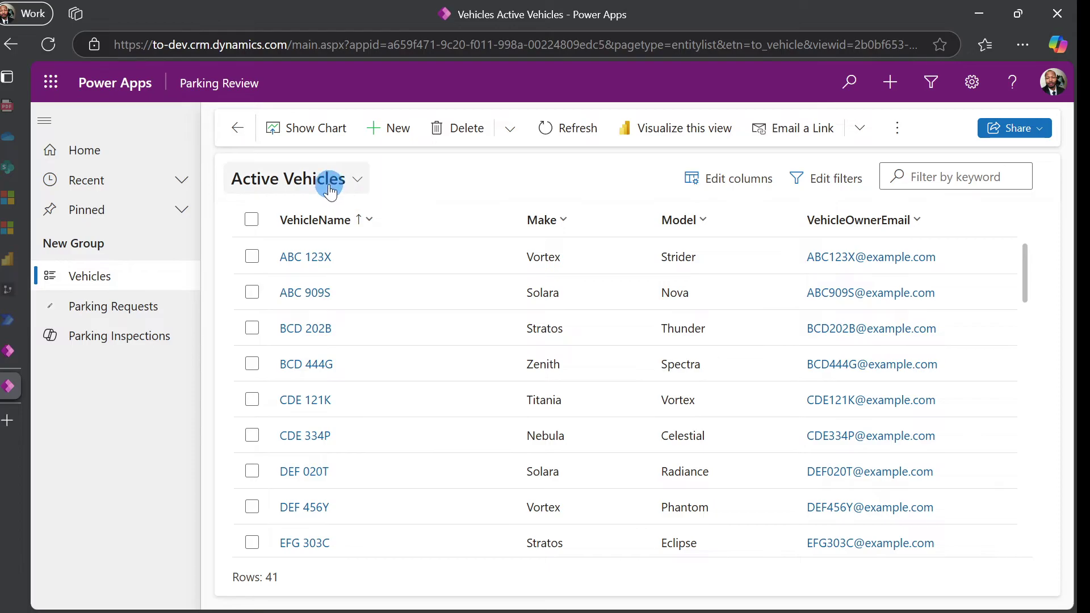
Step: Open the ABC 123X vehicle record and review its name, make, model, owner email and image fields
{"action": "left_click", "coordinate": [303, 262]}
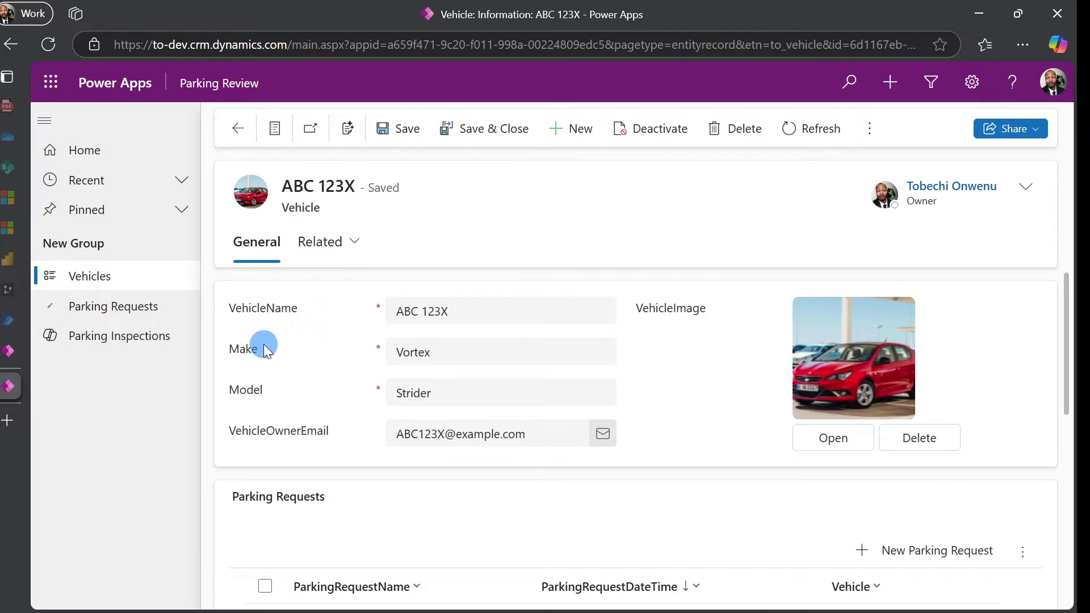
{"action": "mouse_move", "coordinate": [264, 353]}
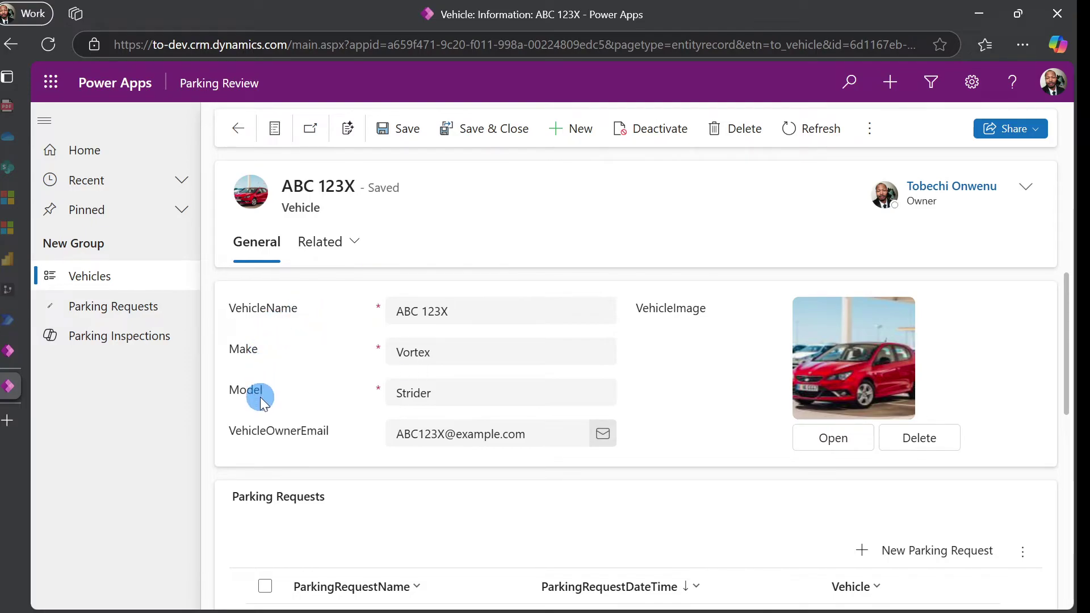
{"action": "mouse_move", "coordinate": [262, 402]}
{"action": "mouse_move", "coordinate": [270, 437]}
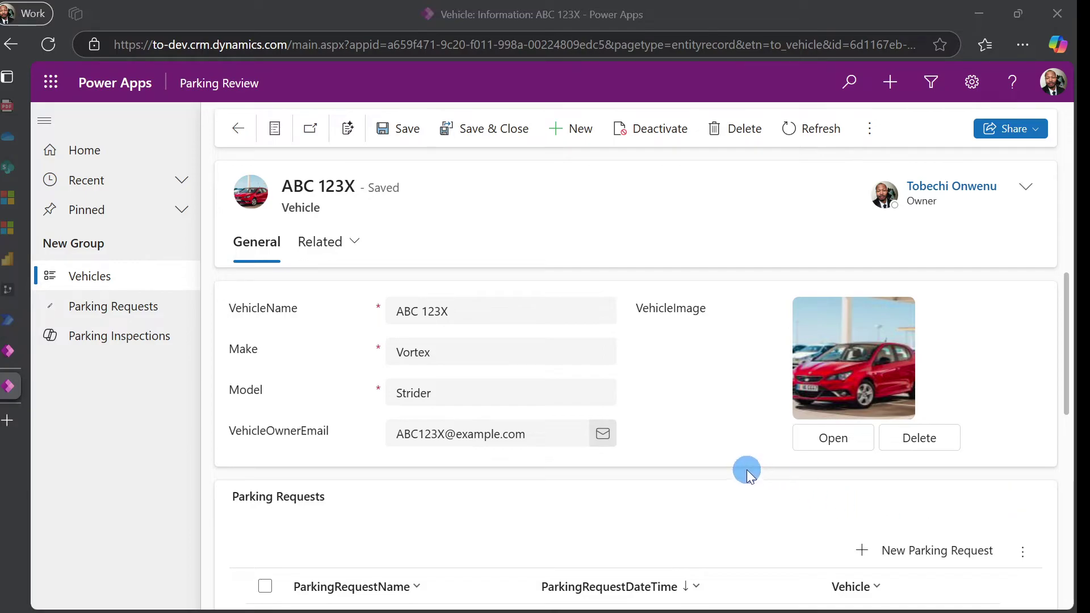
{"action": "mouse_move", "coordinate": [750, 412]}
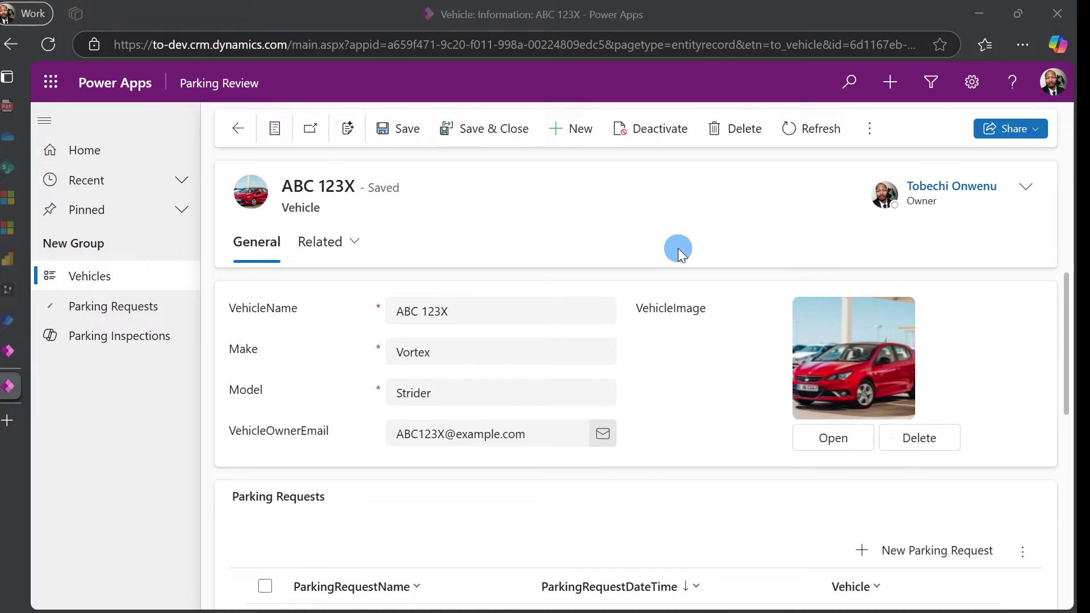
{"action": "mouse_move", "coordinate": [669, 319]}
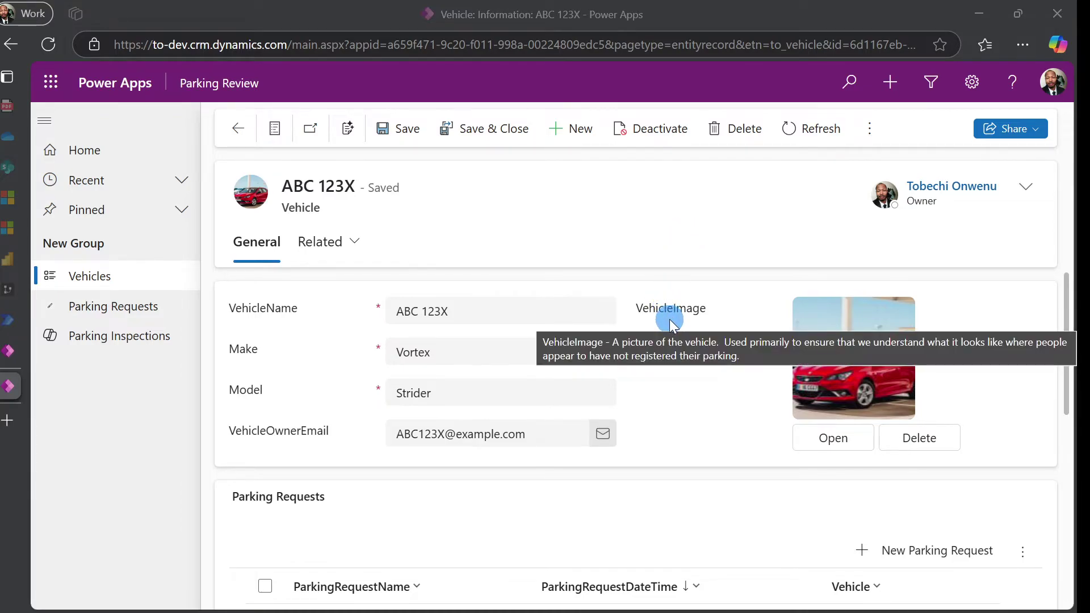
Step: Examine the related Parking Requests and Parking Inspections lists on the ABC 123X vehicle form
{"action": "scroll", "coordinate": [669, 319], "scroll_direction": "down", "scroll_amount": 1}
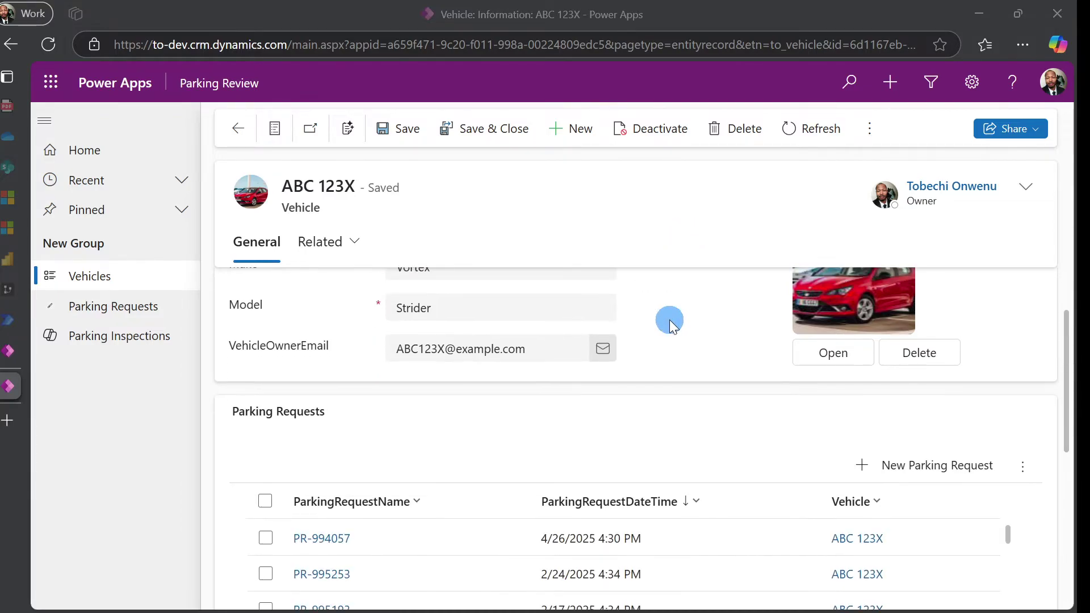
{"action": "scroll", "coordinate": [669, 320], "scroll_direction": "down", "scroll_amount": 1}
{"action": "scroll", "coordinate": [669, 320], "scroll_direction": "down", "scroll_amount": 1}
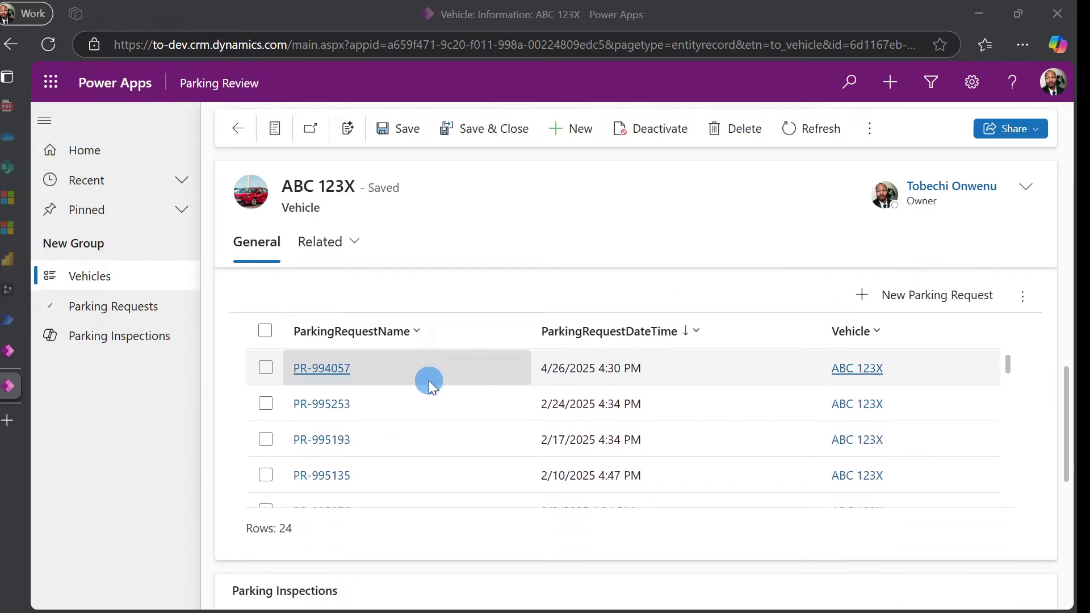
{"action": "scroll", "coordinate": [428, 380], "scroll_direction": "up", "scroll_amount": 2}
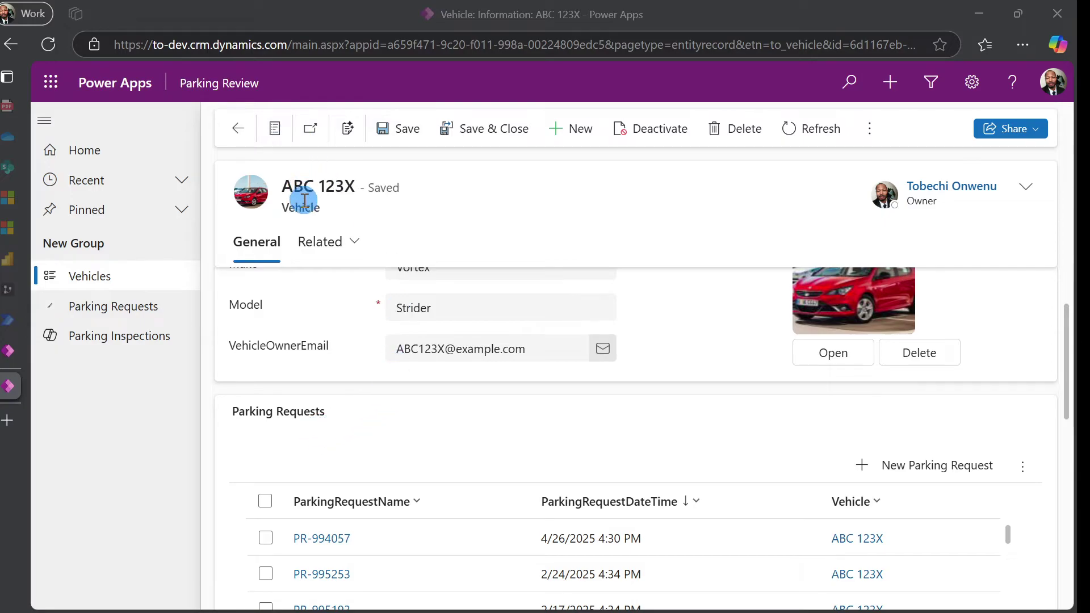
{"action": "left_click", "coordinate": [581, 508]}
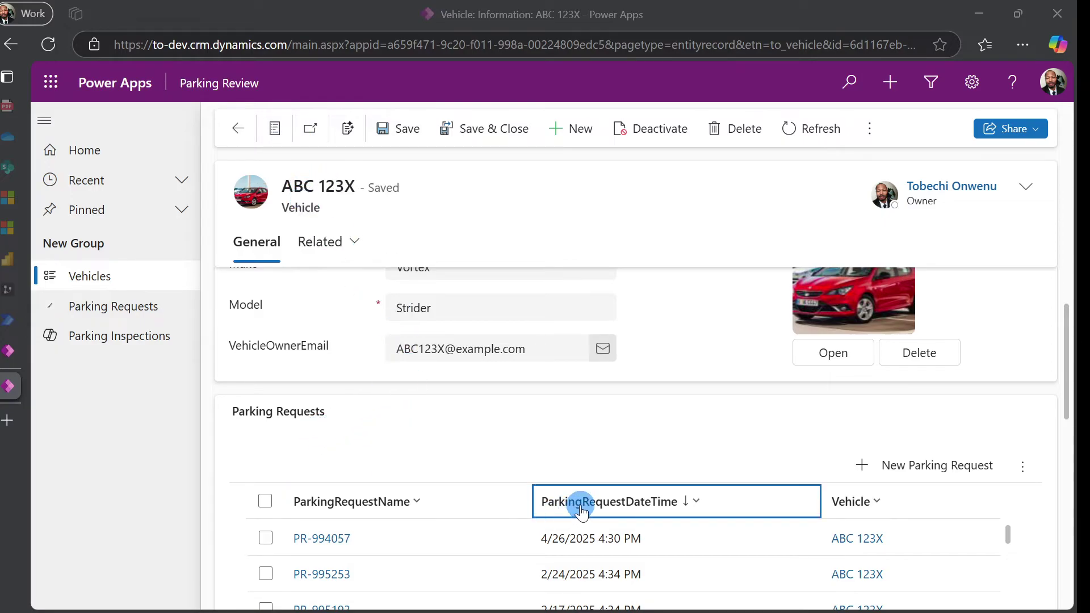
{"action": "scroll", "coordinate": [571, 457], "scroll_direction": "down", "scroll_amount": 2}
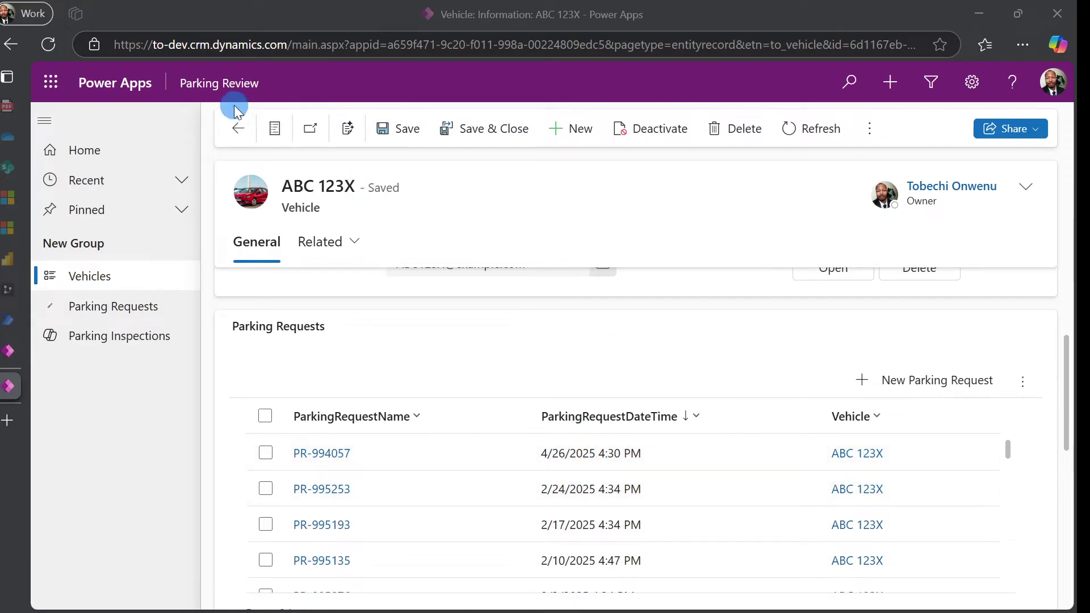
{"action": "scroll", "coordinate": [346, 363], "scroll_direction": "down", "scroll_amount": 6}
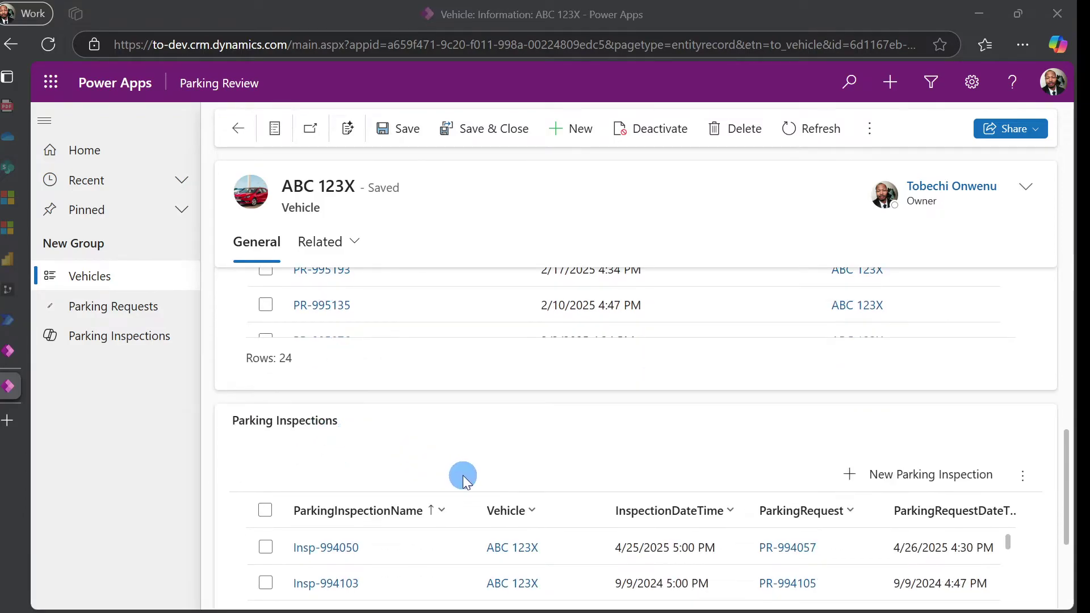
{"action": "scroll", "coordinate": [465, 472], "scroll_direction": "down", "scroll_amount": 2}
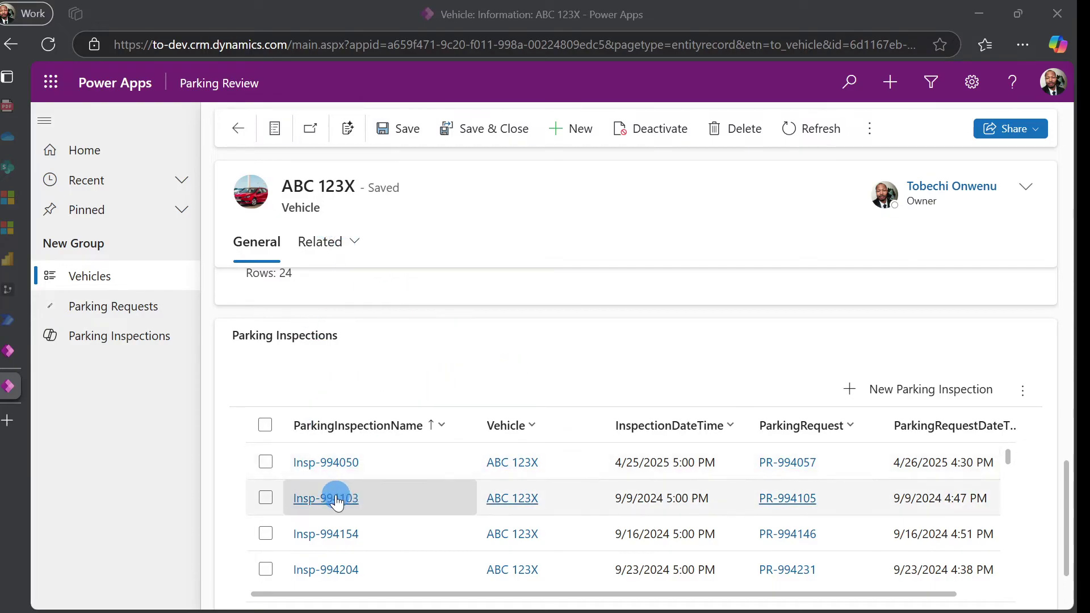
{"action": "scroll", "coordinate": [323, 488], "scroll_direction": "down", "scroll_amount": 3}
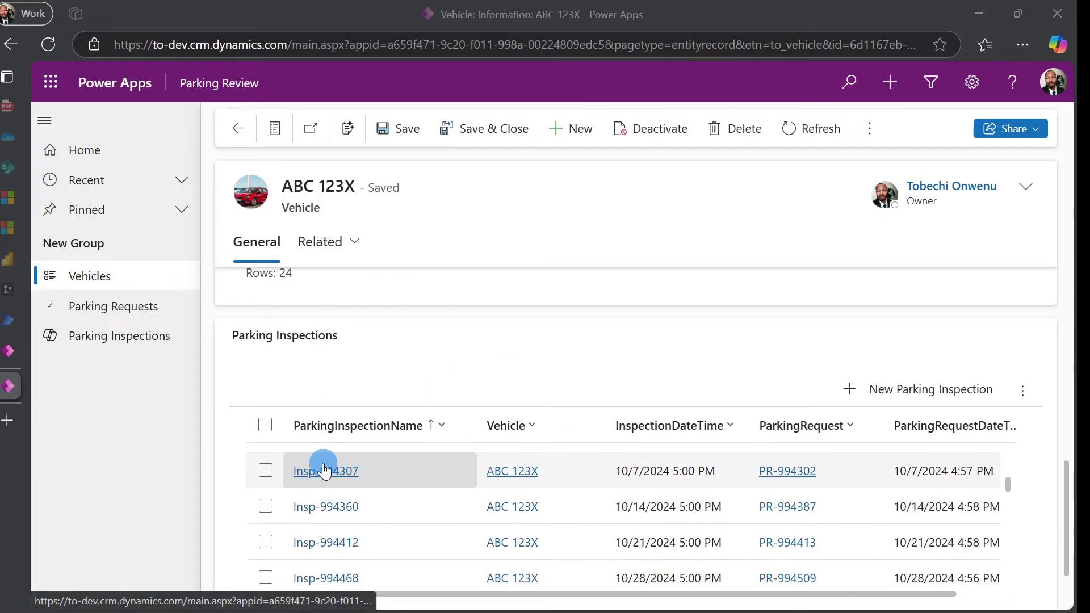
Step: Show the Parking Requests table in the Active Parking Requests Today view
{"action": "left_click", "coordinate": [110, 313]}
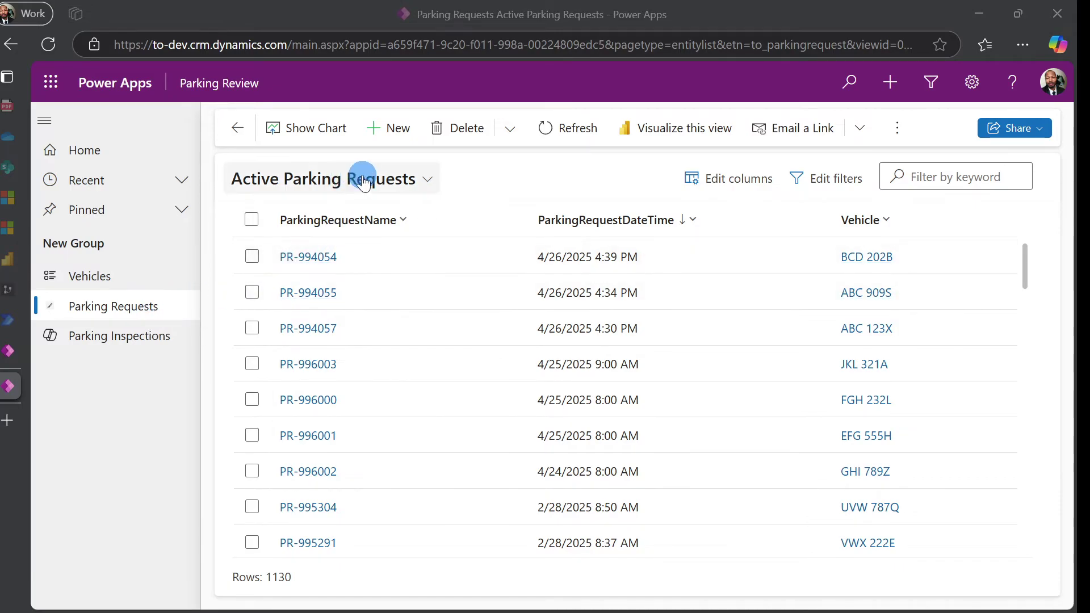
{"action": "left_click", "coordinate": [427, 180]}
{"action": "left_click", "coordinate": [389, 287]}
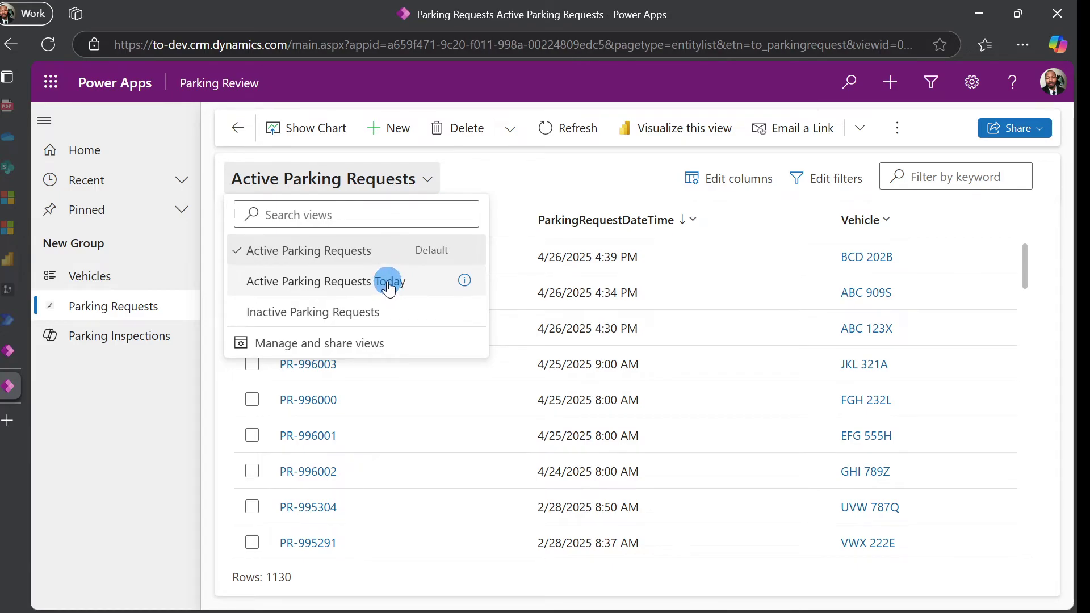
{"action": "left_click", "coordinate": [388, 283]}
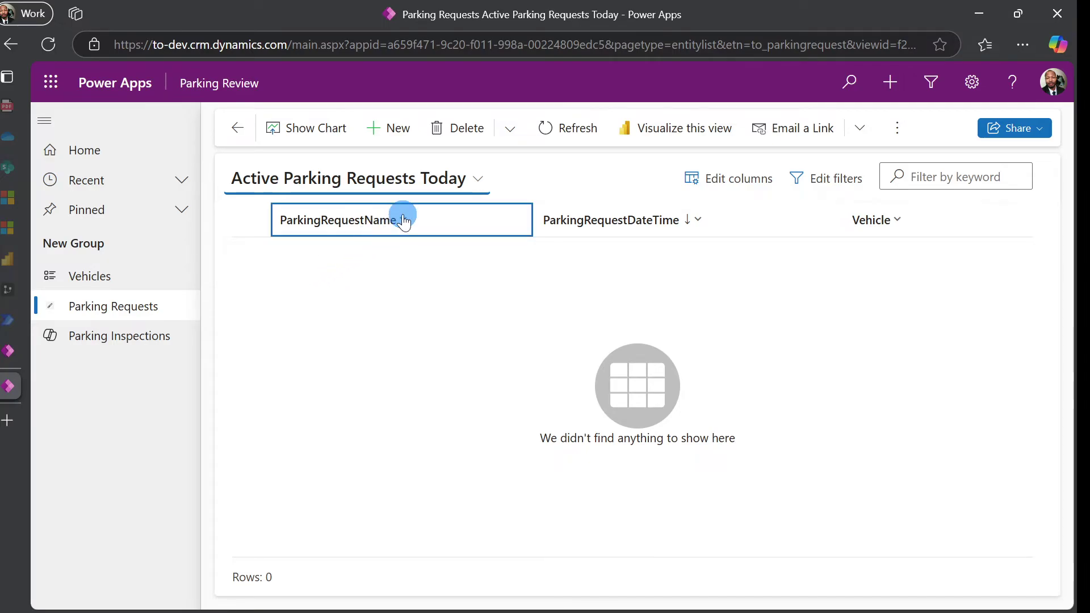
Step: Return to the Active Parking Requests view and open the parking request for vehicle BCD 202B to check its form
{"action": "left_click", "coordinate": [476, 178]}
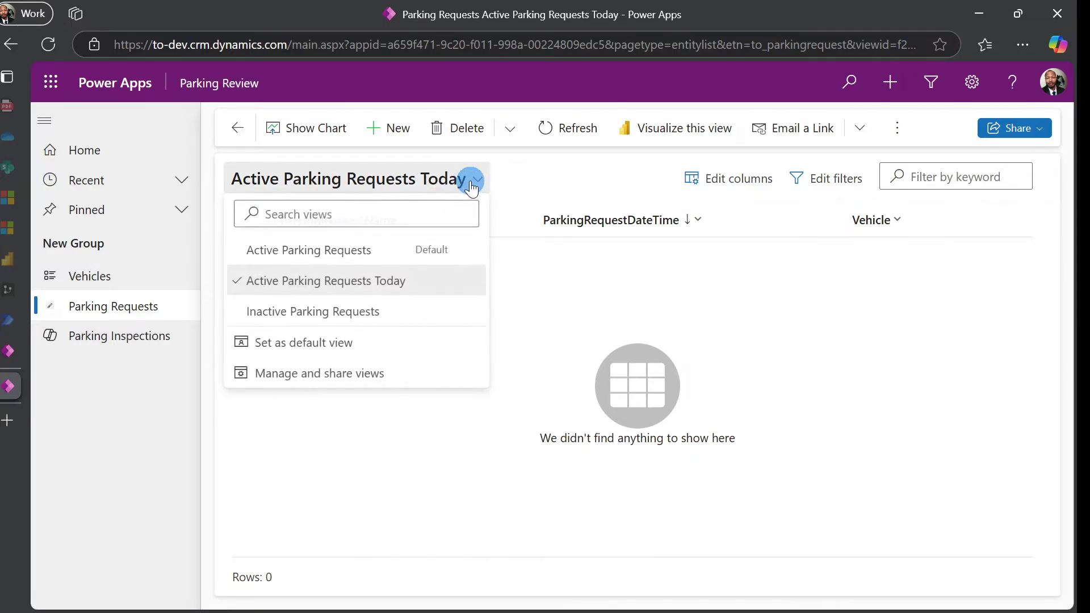
{"action": "left_click", "coordinate": [351, 249]}
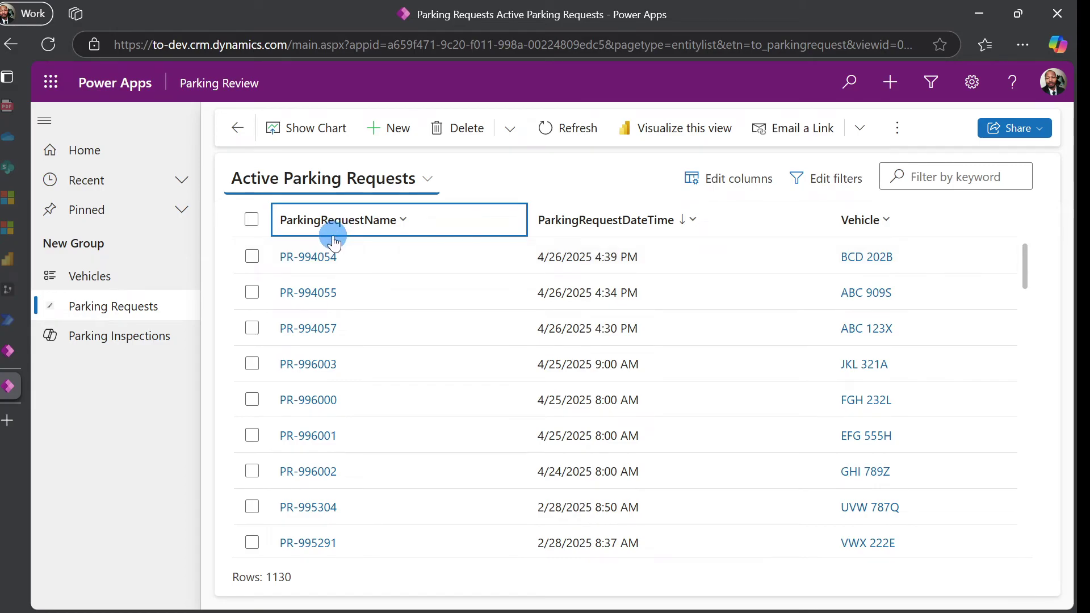
{"action": "left_click", "coordinate": [314, 254]}
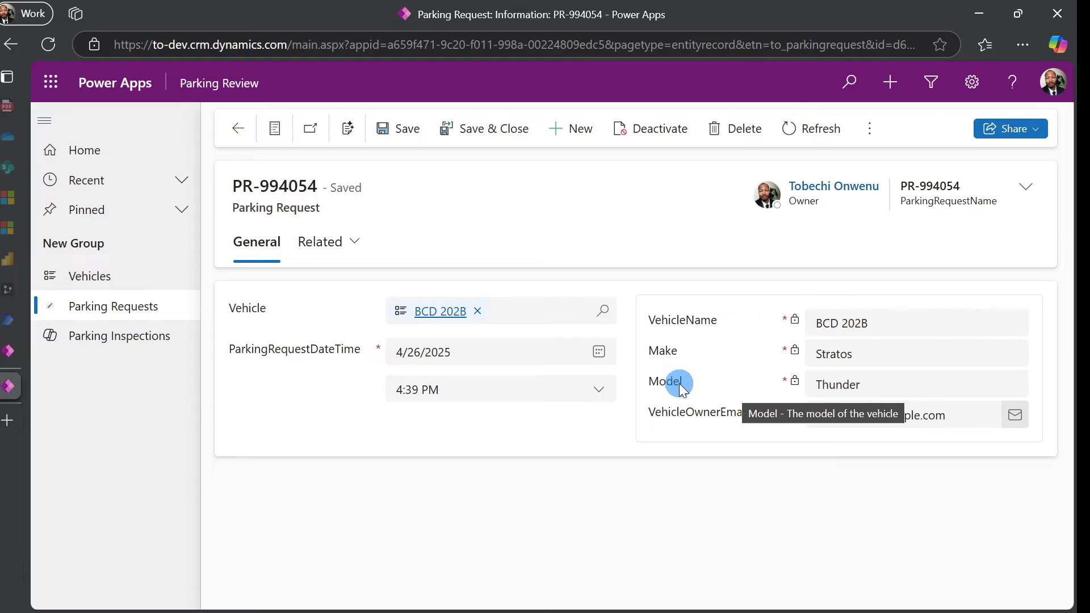
Step: Check the Active Parking Inspections Today view of the Parking Inspections table and return to the Active Parking Inspections view
{"action": "left_click", "coordinate": [119, 337]}
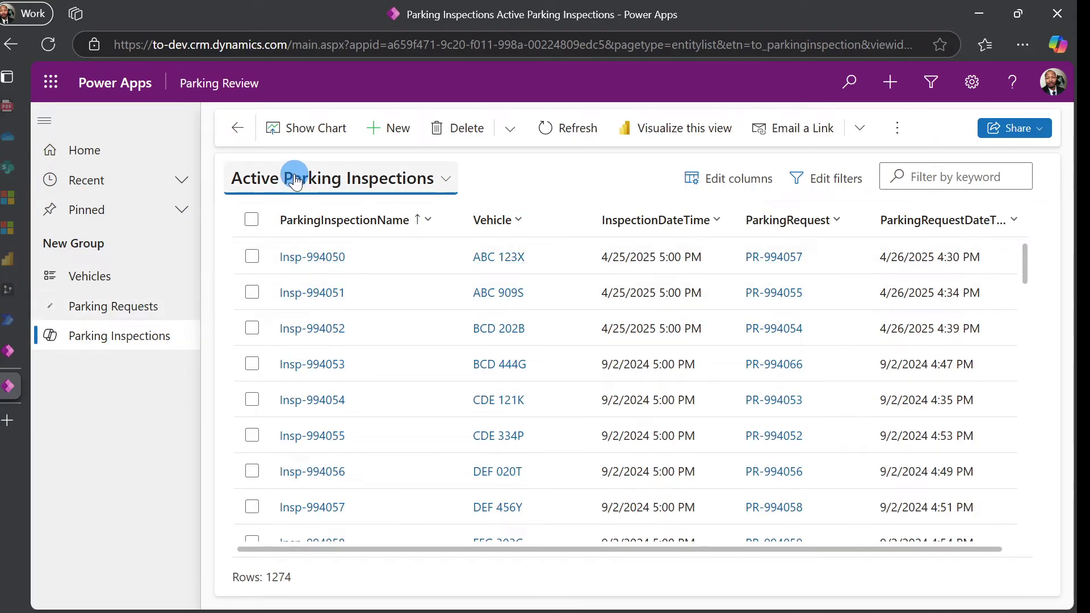
{"action": "left_click", "coordinate": [447, 182]}
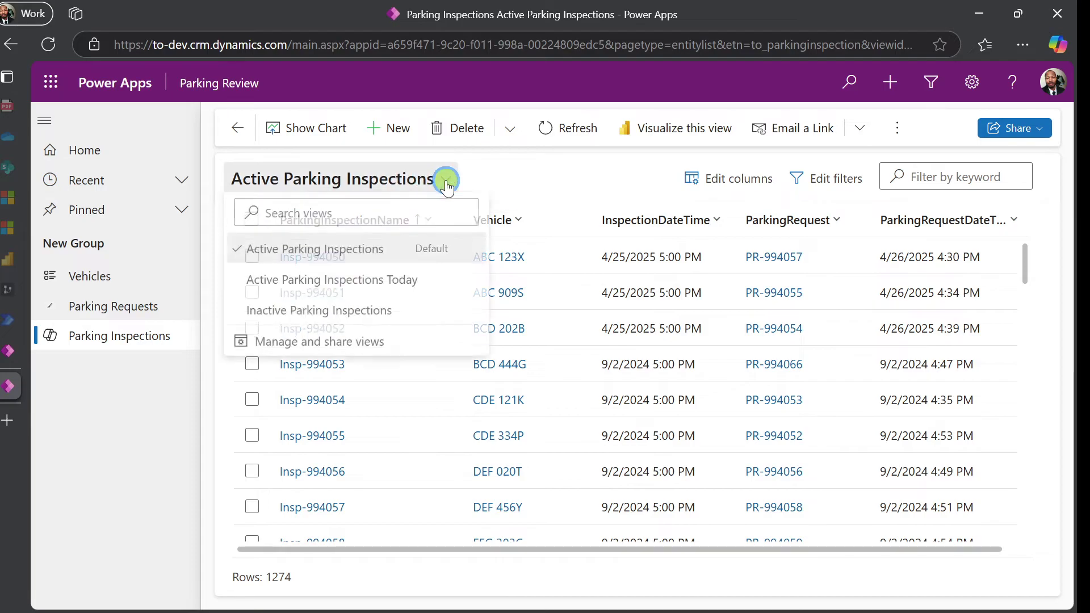
{"action": "left_click", "coordinate": [403, 284]}
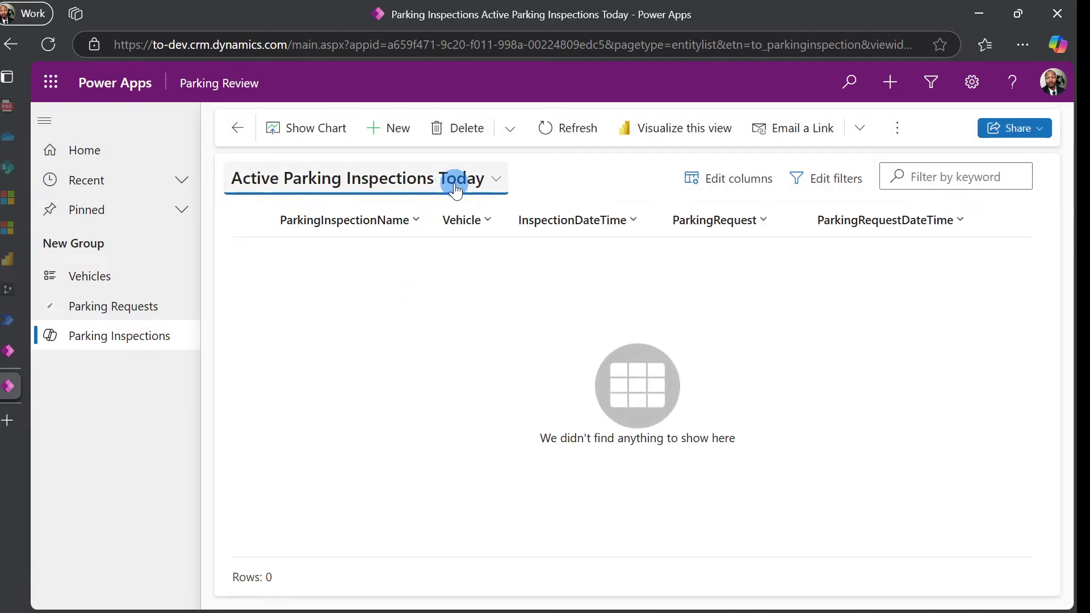
{"action": "left_click", "coordinate": [494, 183]}
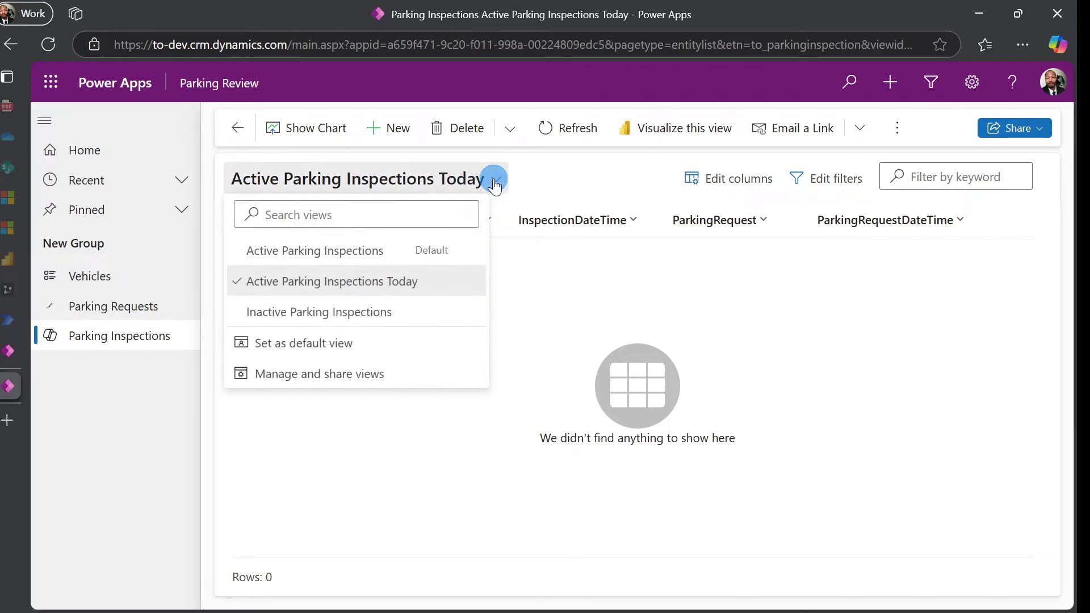
{"action": "left_click", "coordinate": [384, 259]}
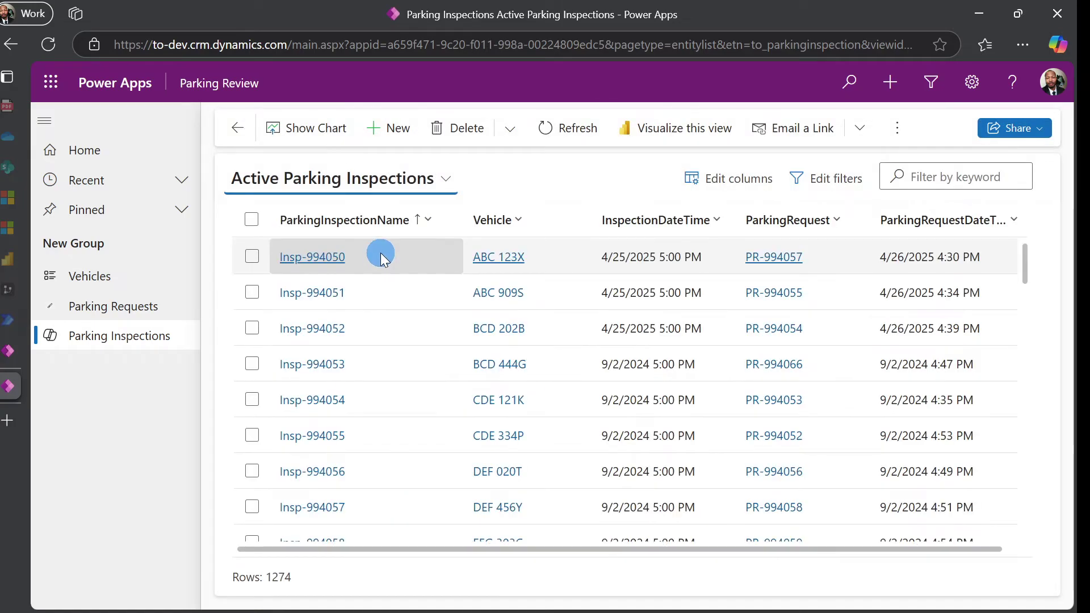
Step: Open the parking inspection for vehicle ABC 123X and examine its inspection, vehicle and parking request details
{"action": "left_click", "coordinate": [312, 256]}
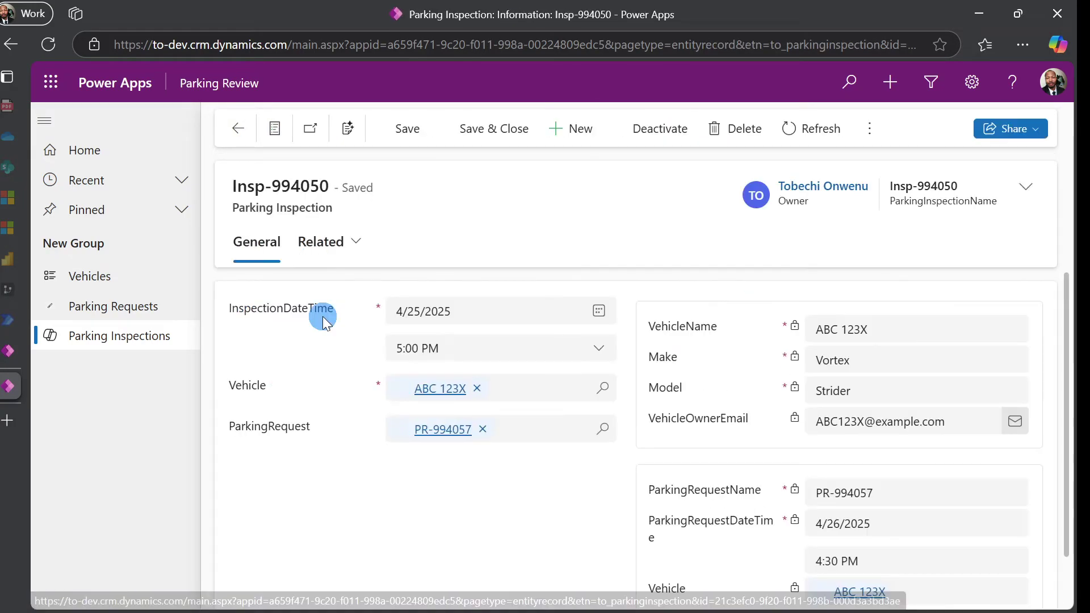
{"action": "mouse_move", "coordinate": [313, 387]}
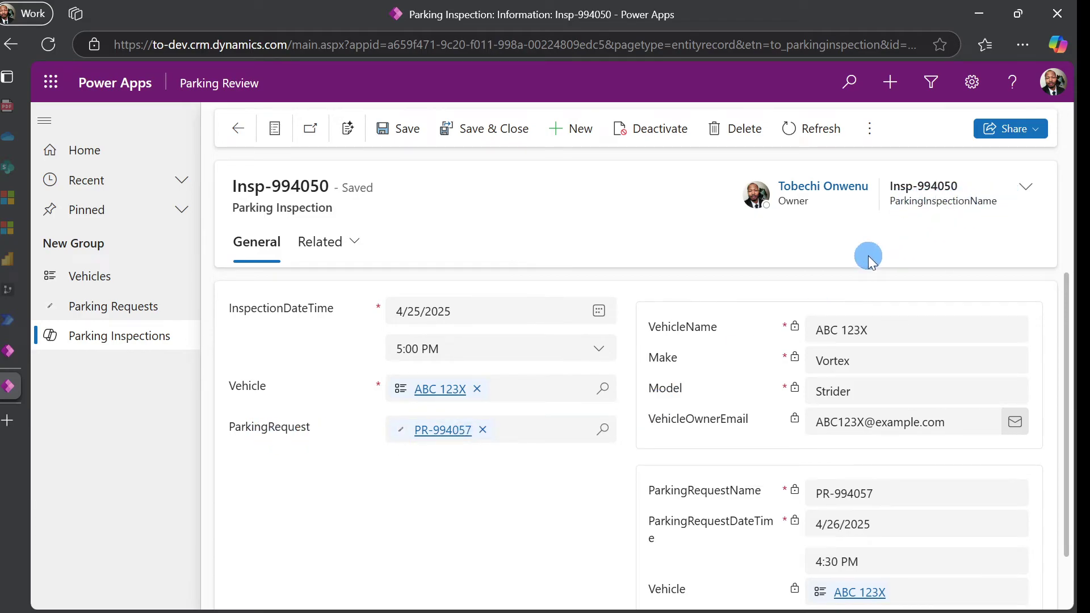
{"action": "scroll", "coordinate": [802, 366], "scroll_direction": "down", "scroll_amount": 1}
{"action": "scroll", "coordinate": [803, 370], "scroll_direction": "up", "scroll_amount": 1}
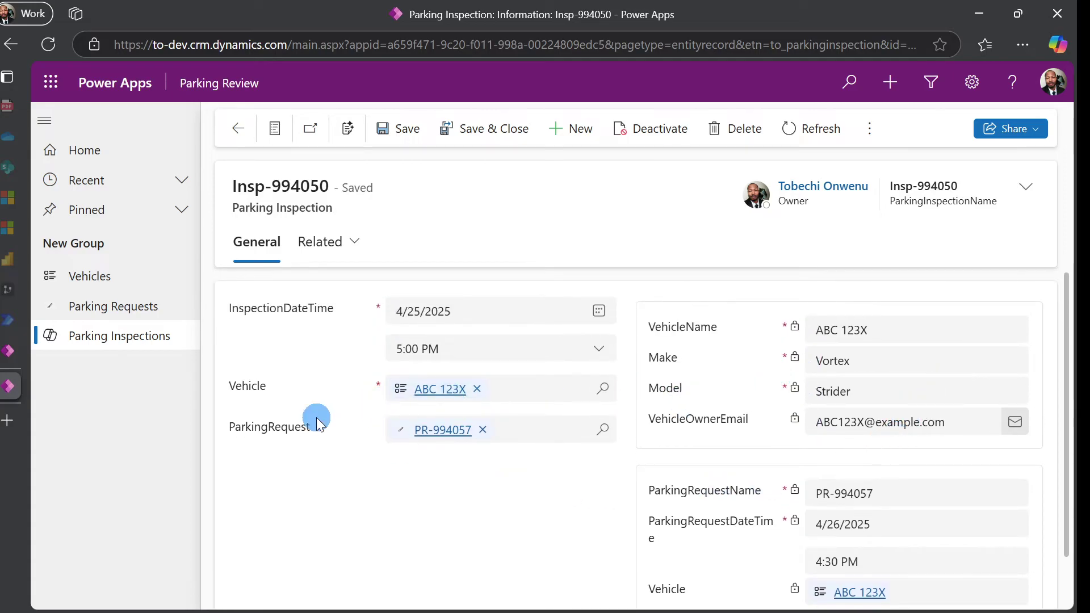
{"action": "scroll", "coordinate": [785, 506], "scroll_direction": "down", "scroll_amount": 1}
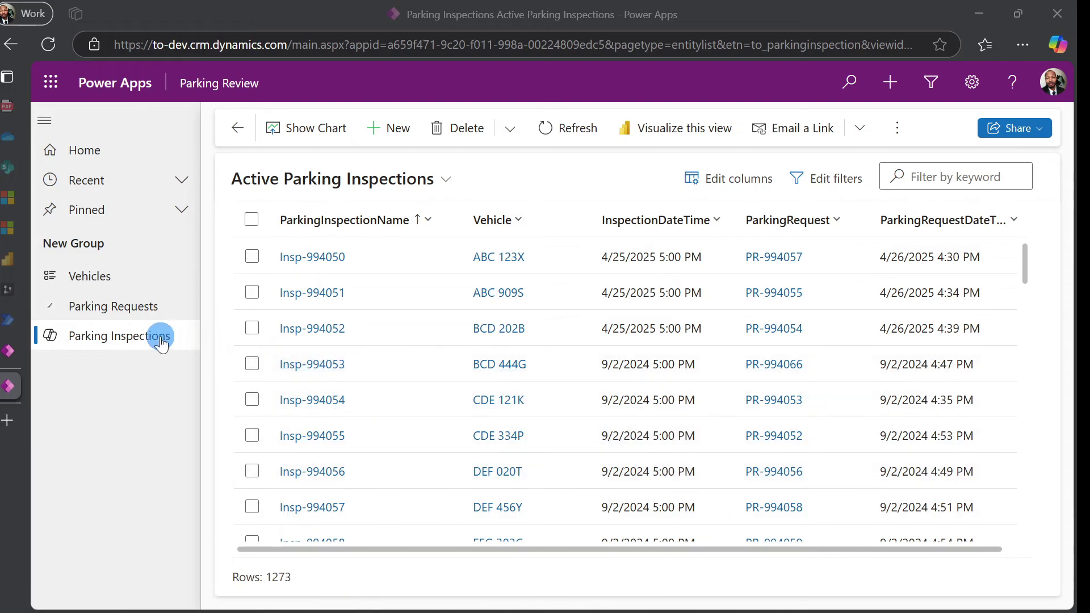
{"action": "left_click", "coordinate": [134, 318]}
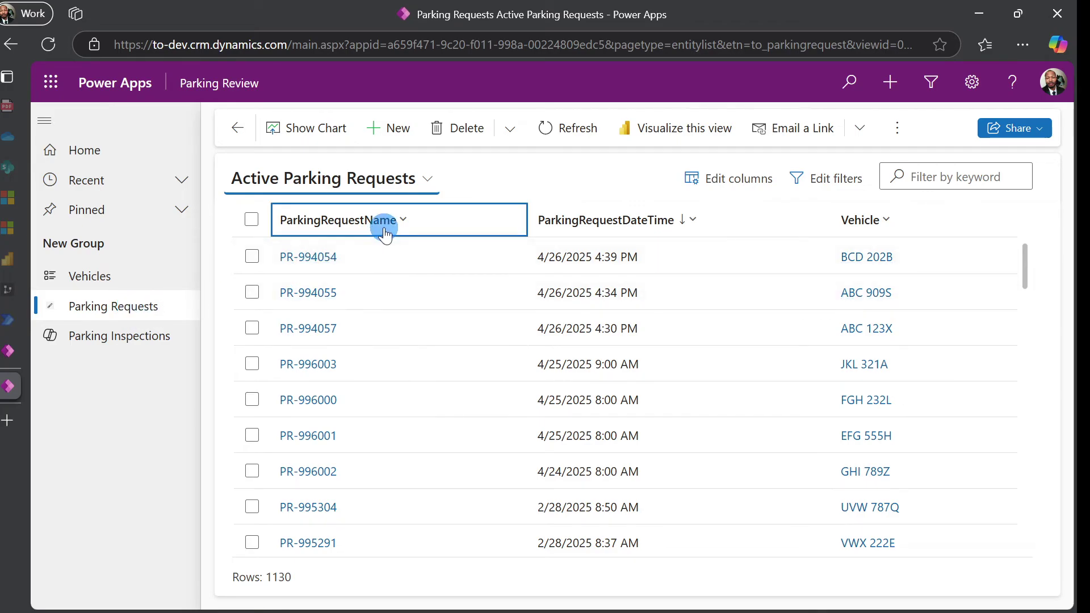
{"action": "left_click", "coordinate": [312, 265]}
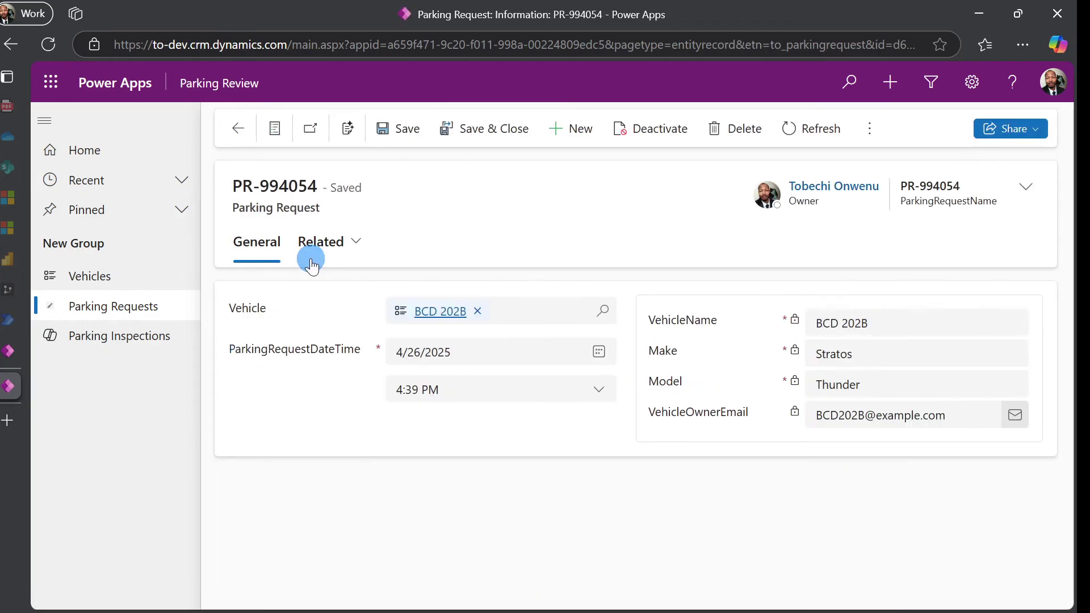
{"action": "mouse_move", "coordinate": [345, 353]}
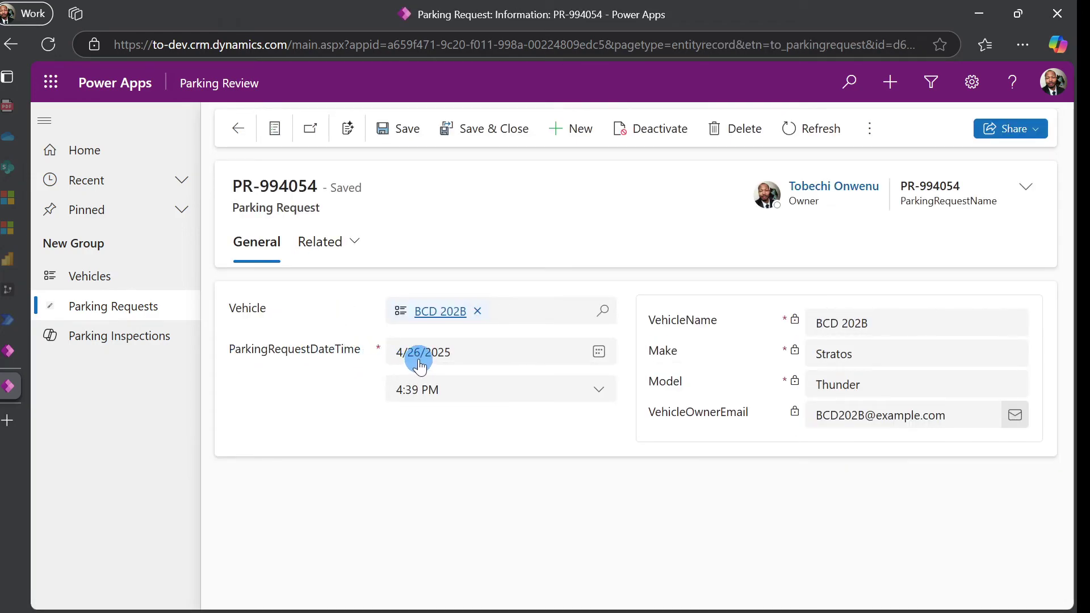
{"action": "left_click", "coordinate": [599, 352]}
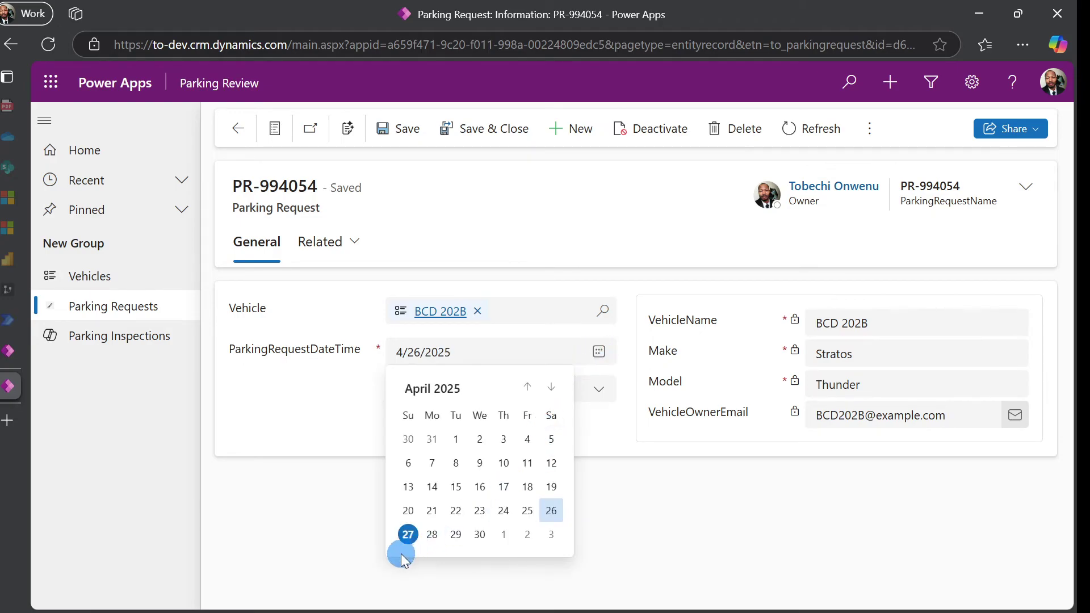
{"action": "left_click", "coordinate": [407, 535]}
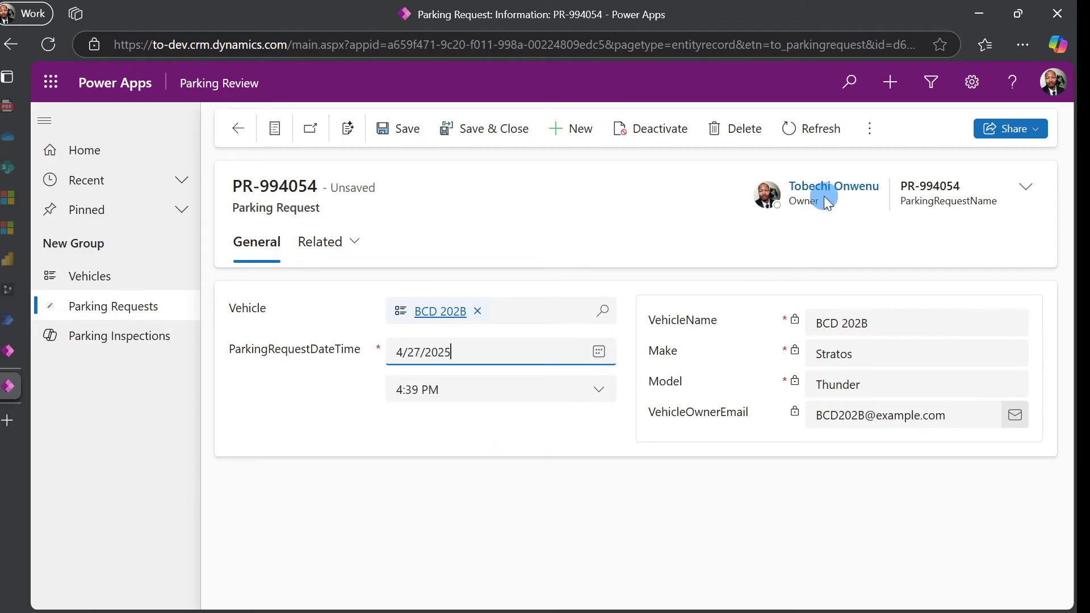
{"action": "left_click", "coordinate": [483, 141]}
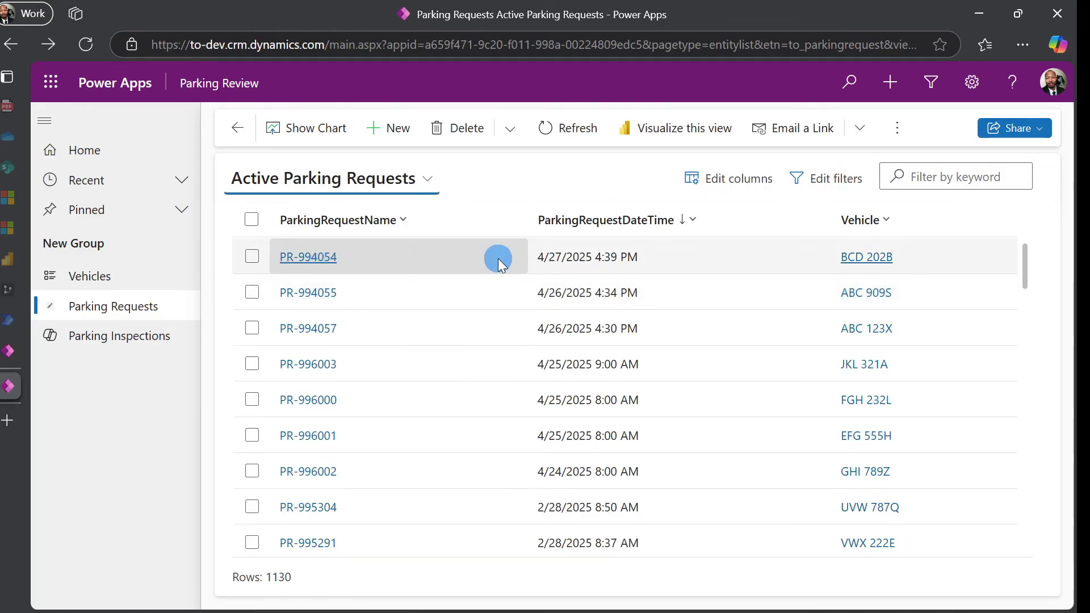
Step: Change the date of the parking request for vehicle ABC 909S to 4/27/2025 and save and close it
{"action": "left_click", "coordinate": [315, 303]}
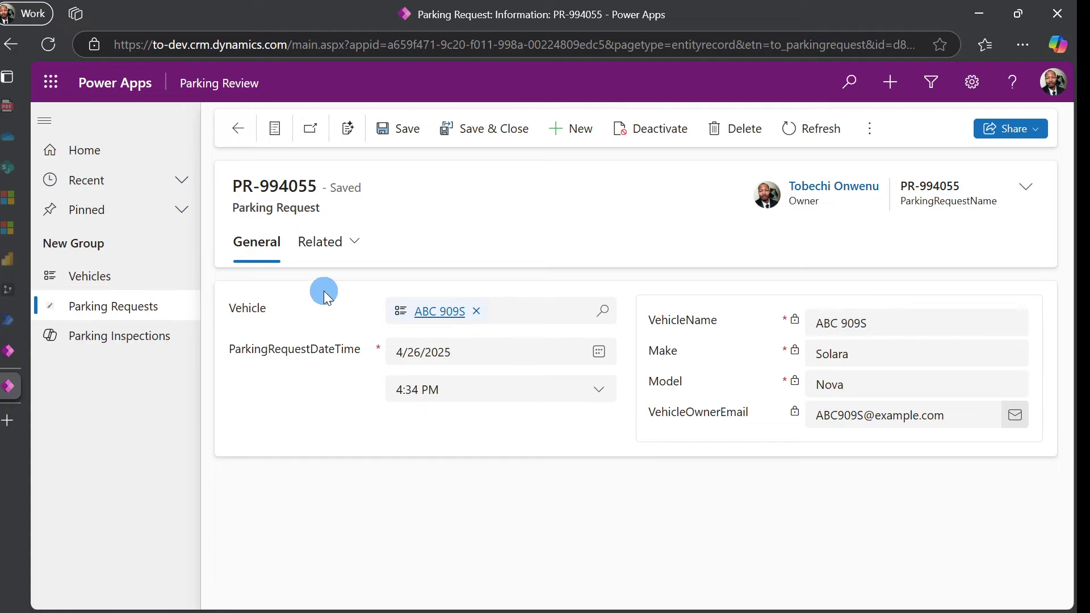
{"action": "left_click", "coordinate": [599, 351]}
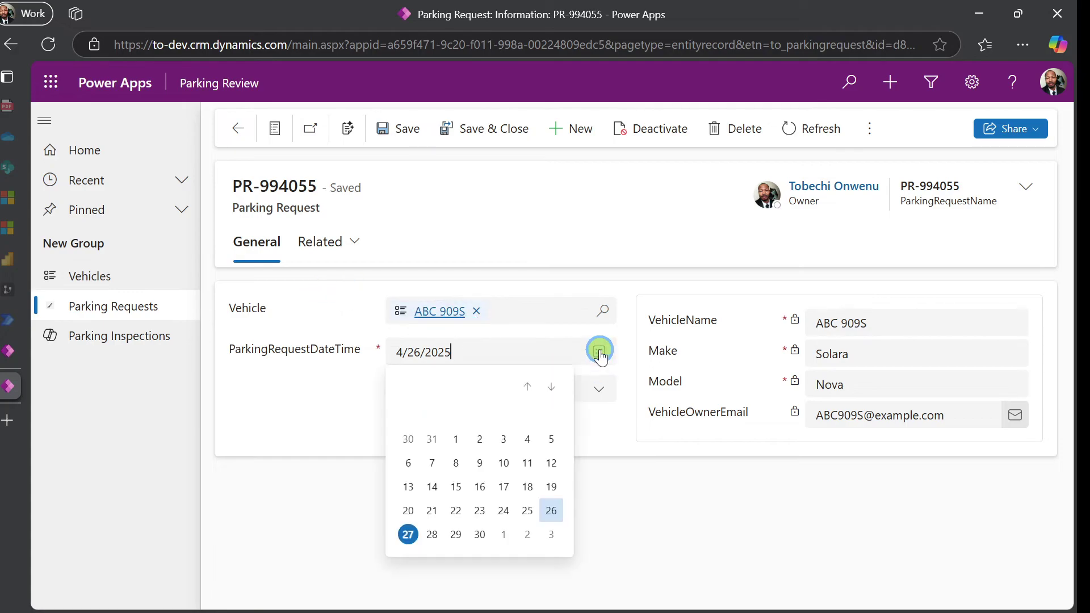
{"action": "left_click", "coordinate": [413, 534]}
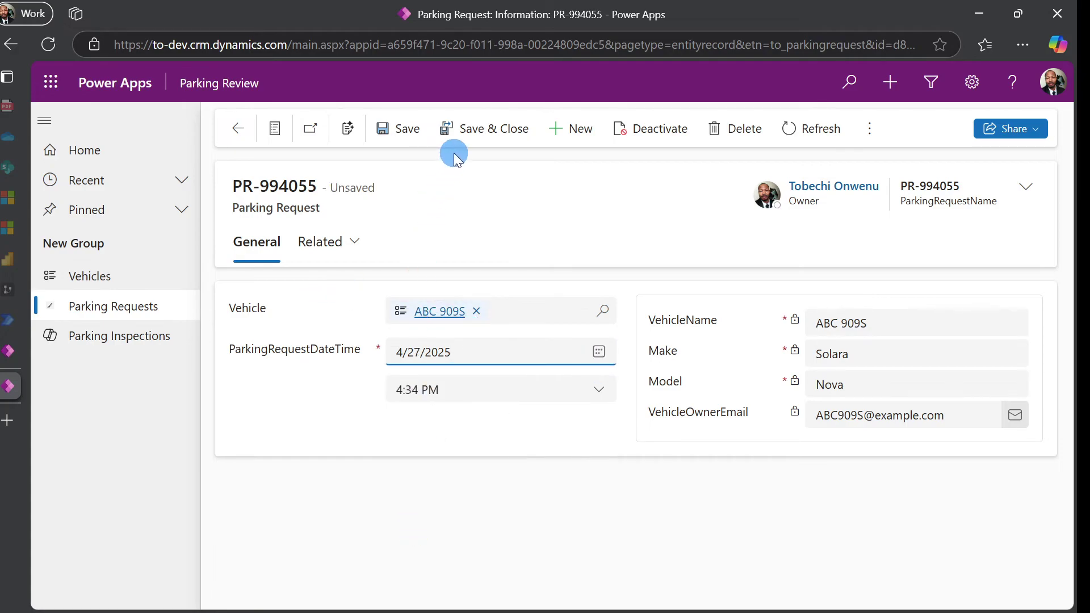
{"action": "left_click", "coordinate": [470, 134]}
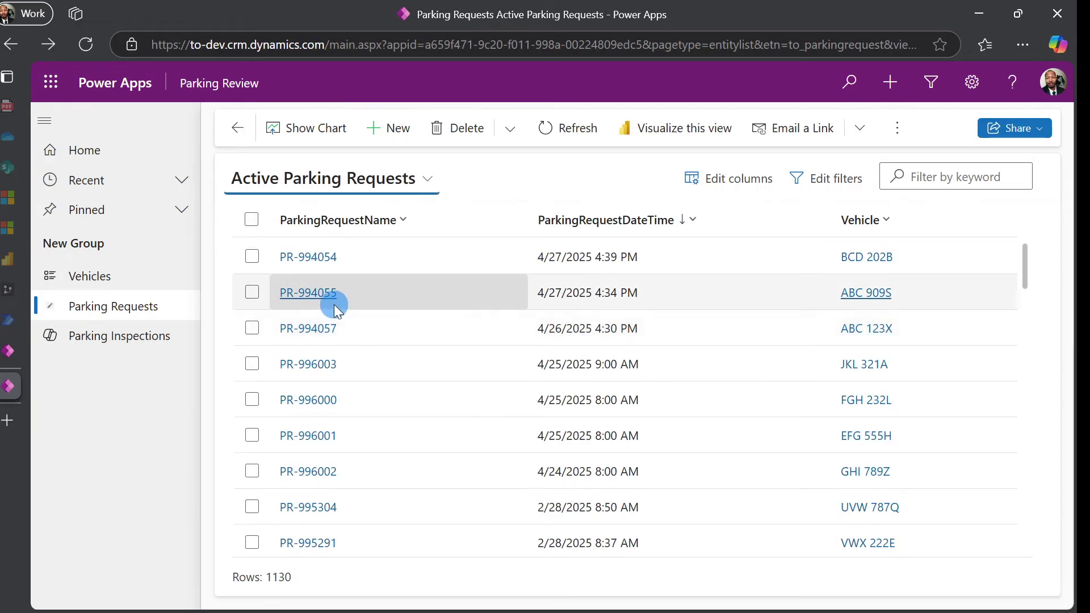
Step: Reschedule the parking request for vehicle ABC 123X to 4/27/2025 and save and close the record
{"action": "left_click", "coordinate": [309, 330]}
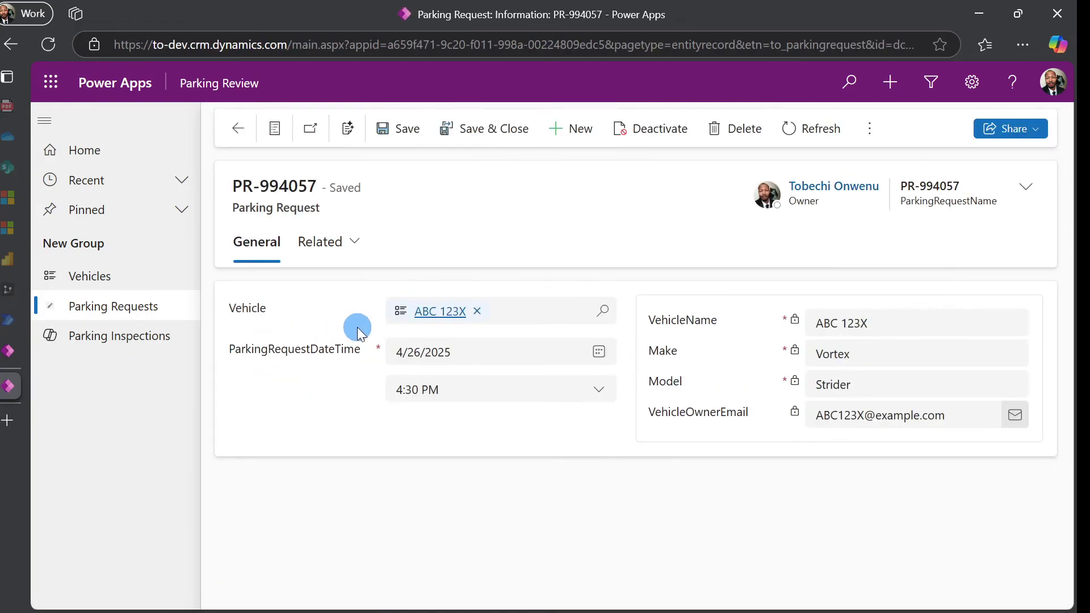
{"action": "left_click", "coordinate": [599, 353]}
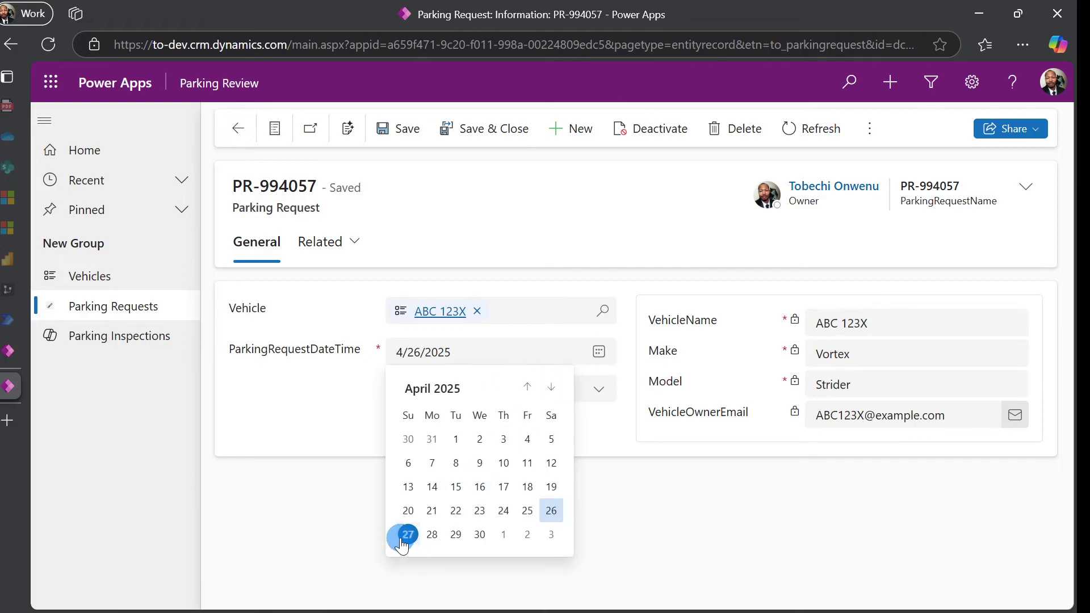
{"action": "left_click", "coordinate": [408, 534]}
{"action": "left_click", "coordinate": [448, 128]}
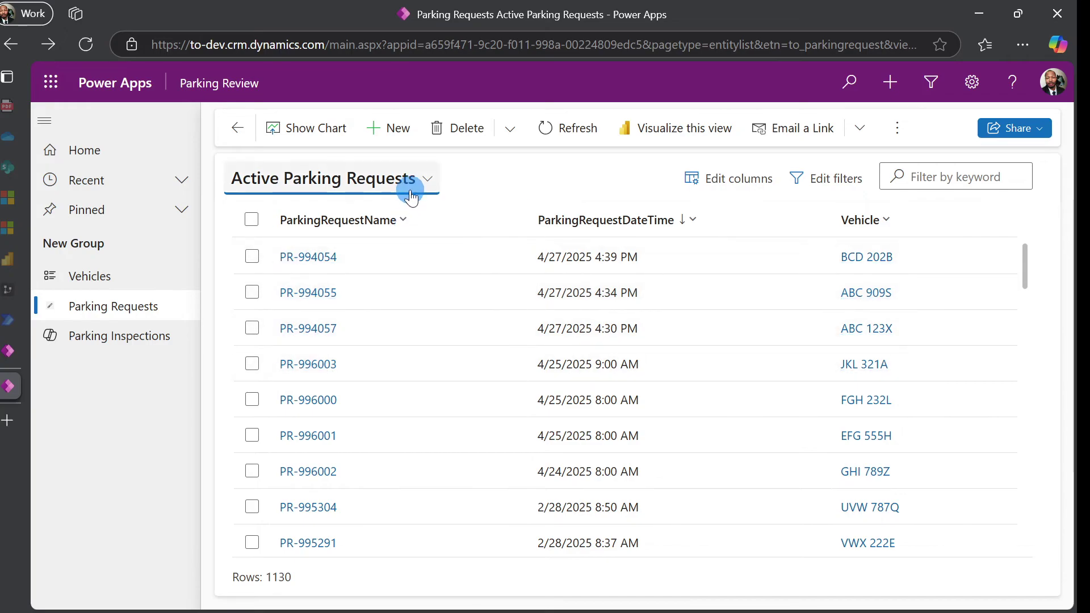
Step: Check the Active Parking Requests Today view and the Active Parking Inspections Today view of their tables
{"action": "left_click", "coordinate": [416, 178]}
{"action": "left_click", "coordinate": [350, 282]}
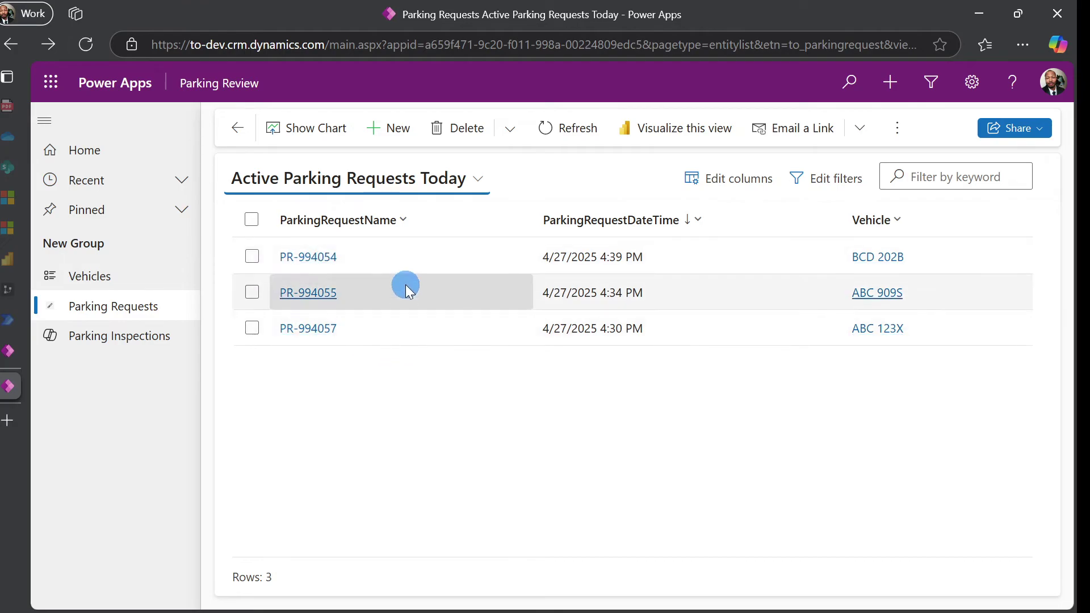
{"action": "left_click", "coordinate": [142, 341]}
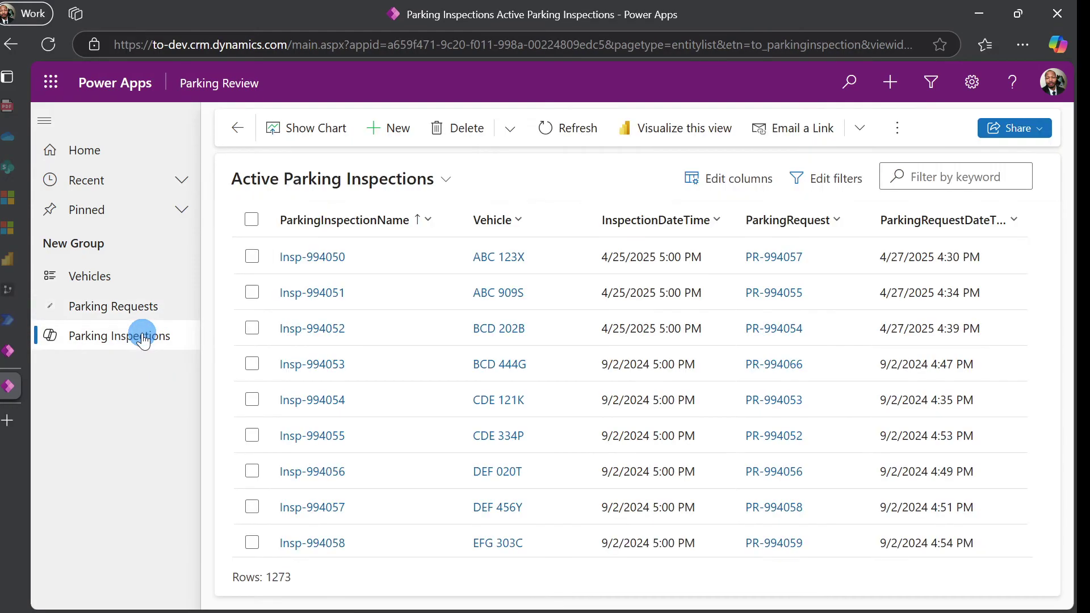
{"action": "left_click", "coordinate": [445, 182]}
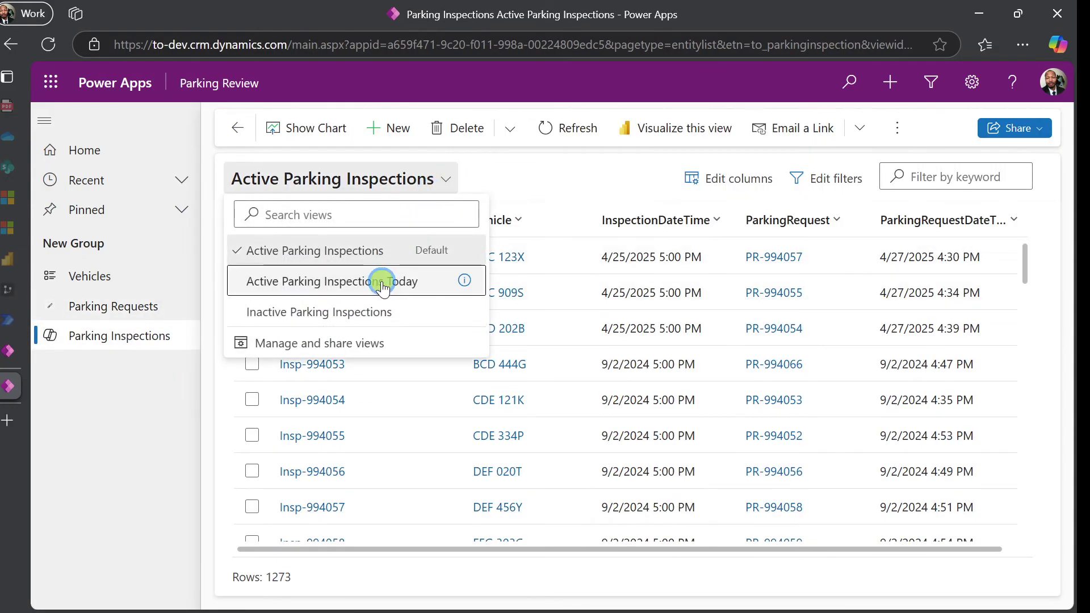
{"action": "left_click", "coordinate": [381, 282]}
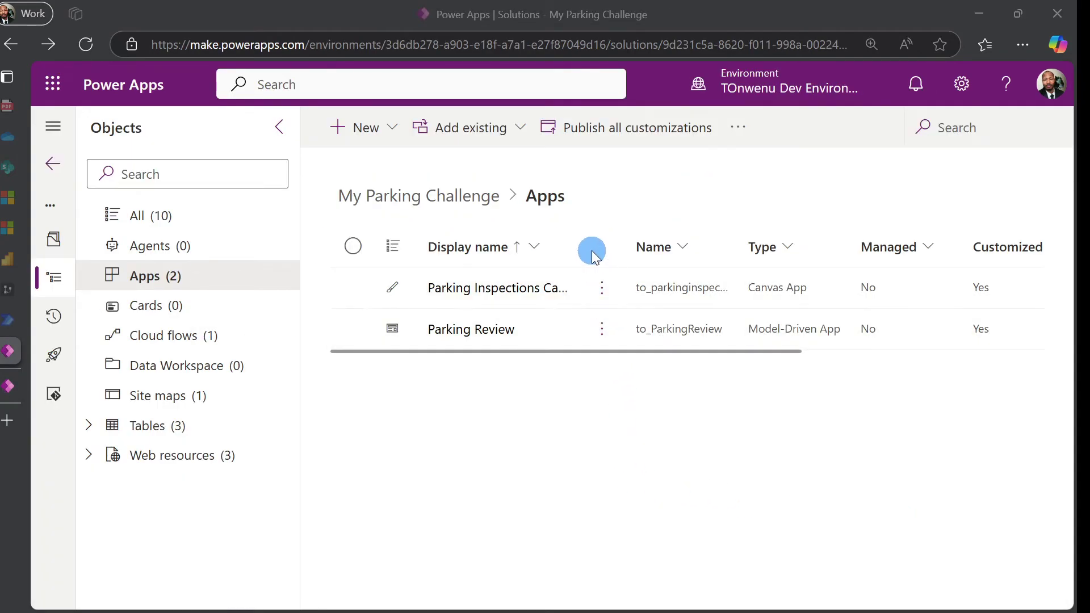
Step: Widen the Display name column in the My Parking Challenge solution's apps list and open Parking Inspections Canvas App for editing
{"action": "left_click_drag", "start_coordinate": [578, 242], "coordinate": [698, 241]}
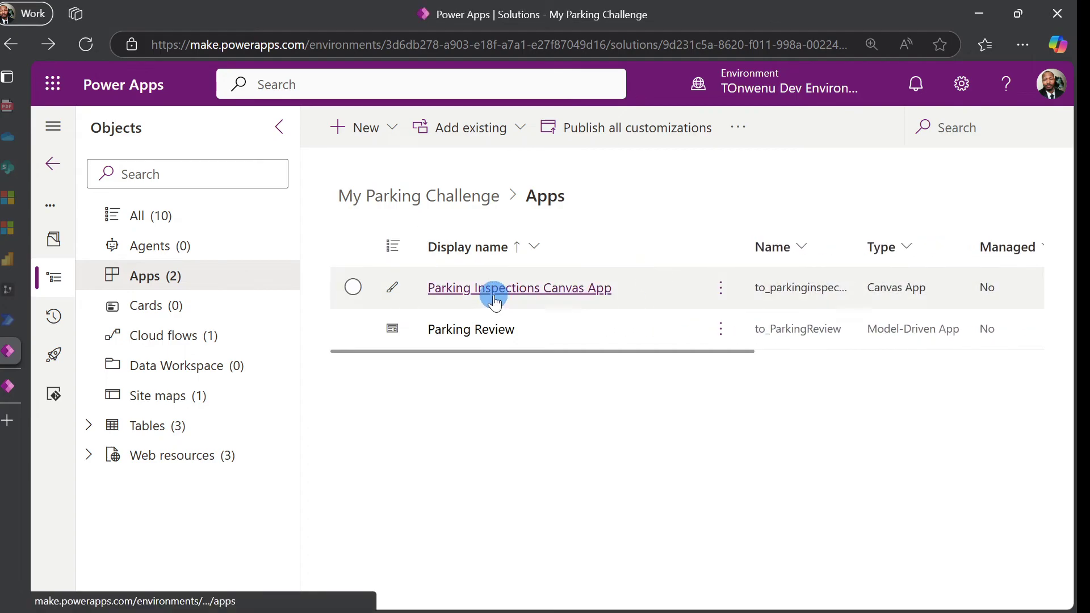
{"action": "left_click", "coordinate": [719, 292]}
{"action": "left_click", "coordinate": [766, 282]}
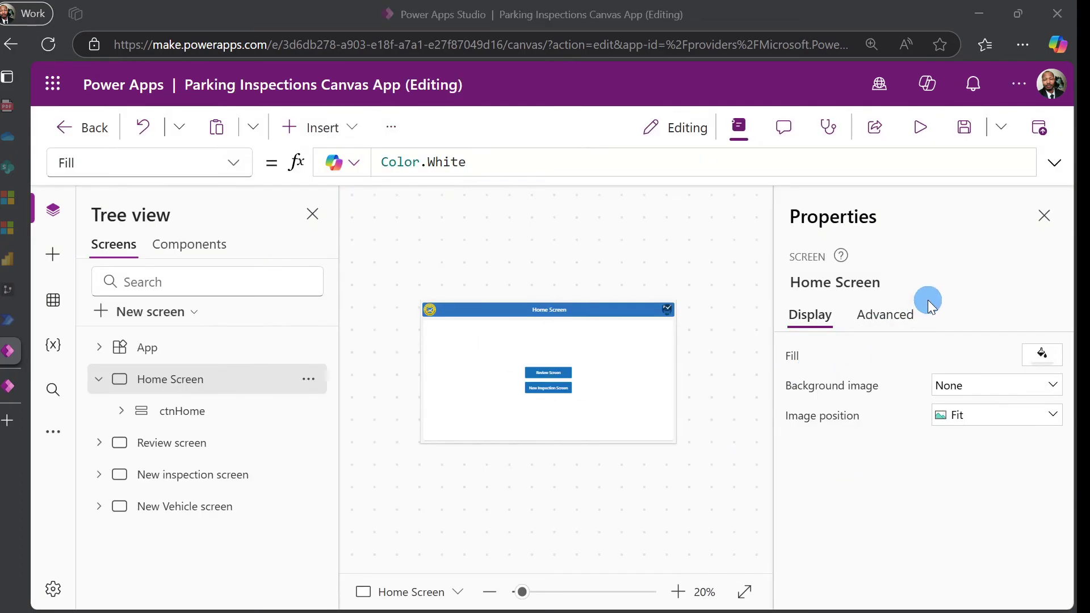
Step: Close the Properties pane and look through the canvas app's Review, New inspection, New Vehicle and Home screens
{"action": "left_click", "coordinate": [1045, 215]}
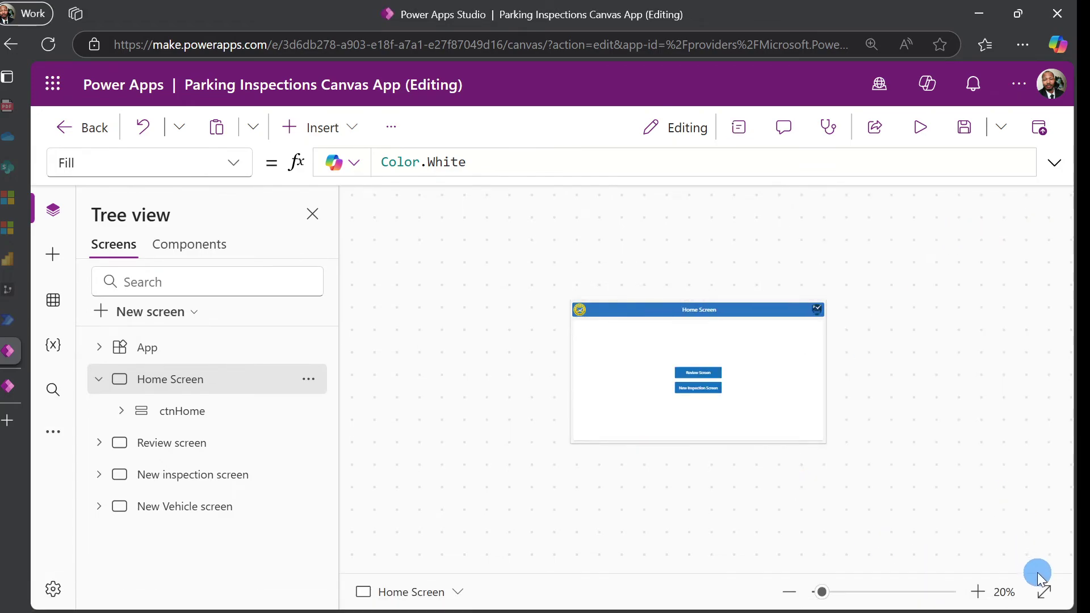
{"action": "left_click", "coordinate": [1043, 597]}
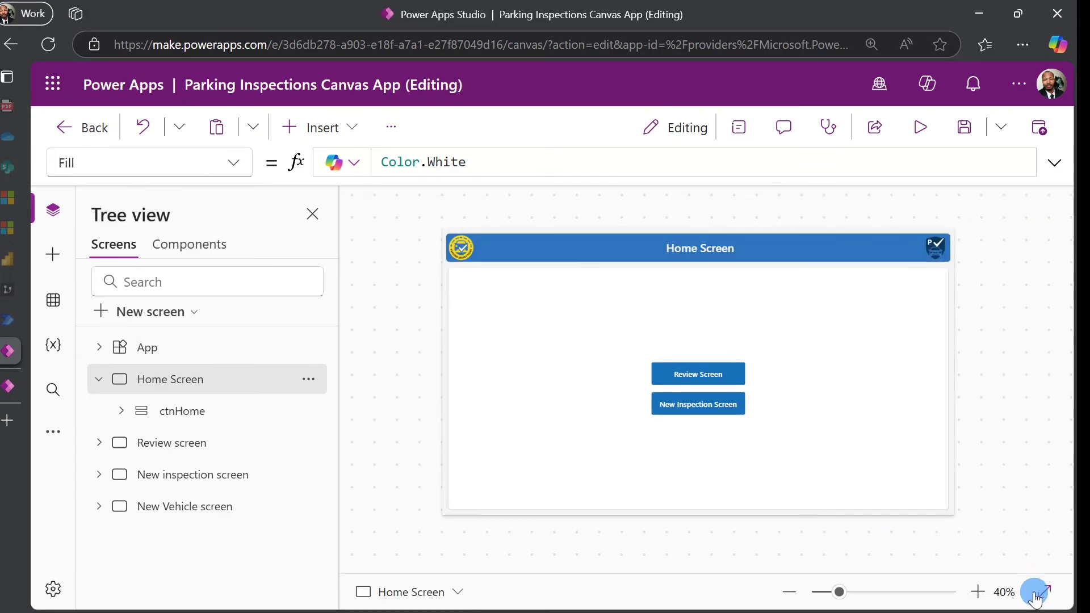
{"action": "left_click", "coordinate": [982, 593]}
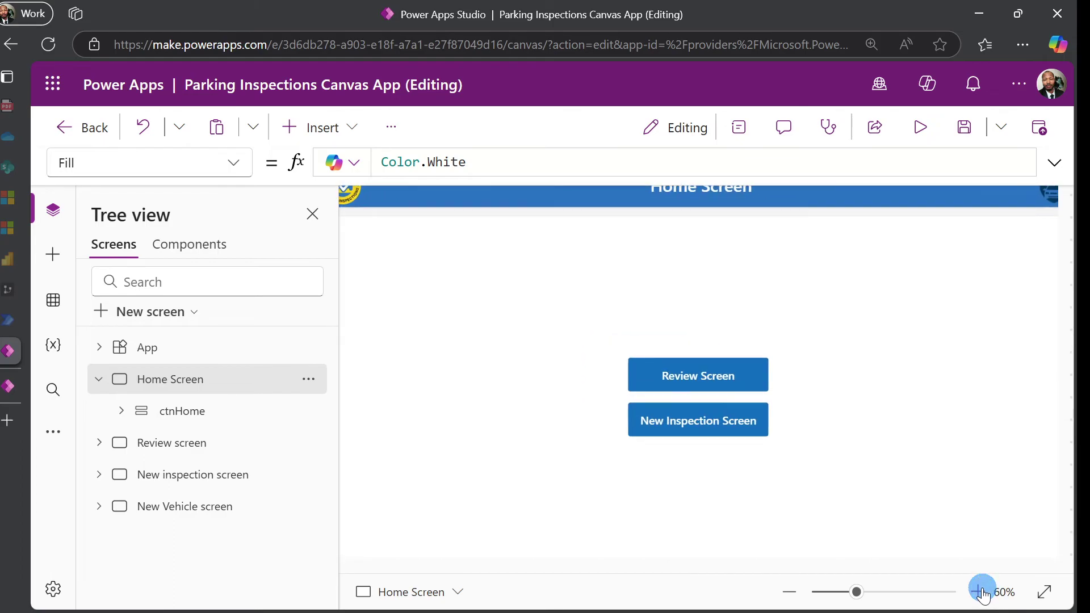
{"action": "left_click", "coordinate": [789, 592]}
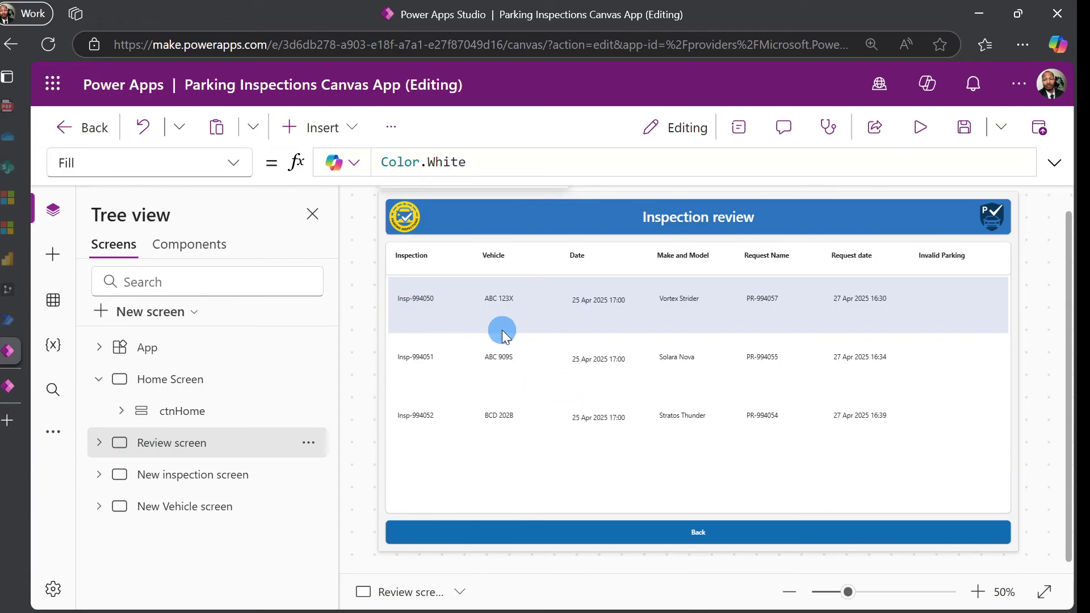
{"action": "left_click", "coordinate": [187, 476]}
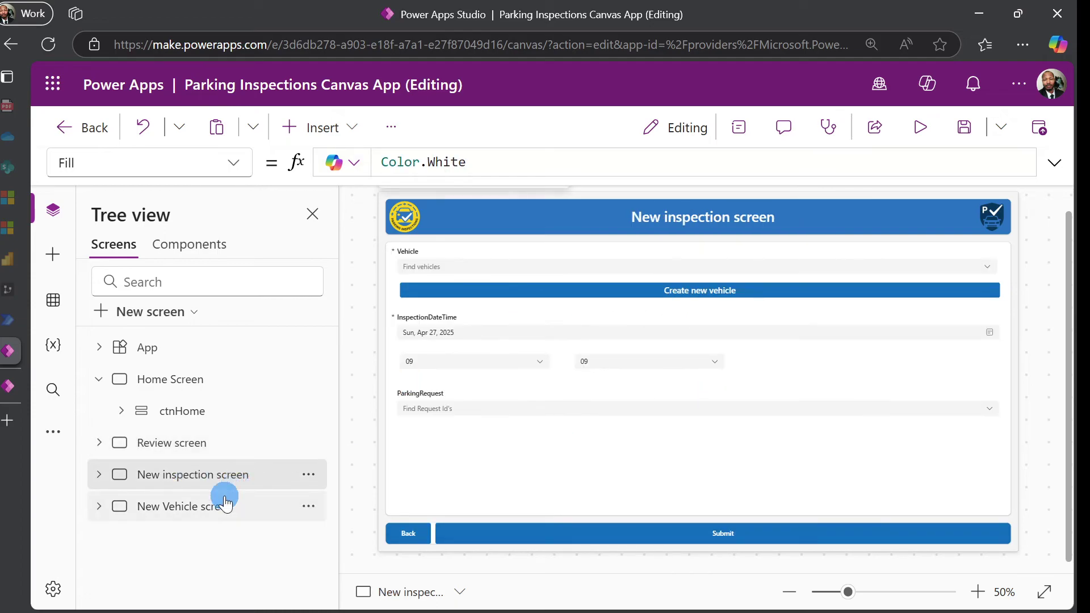
{"action": "left_click", "coordinate": [206, 513]}
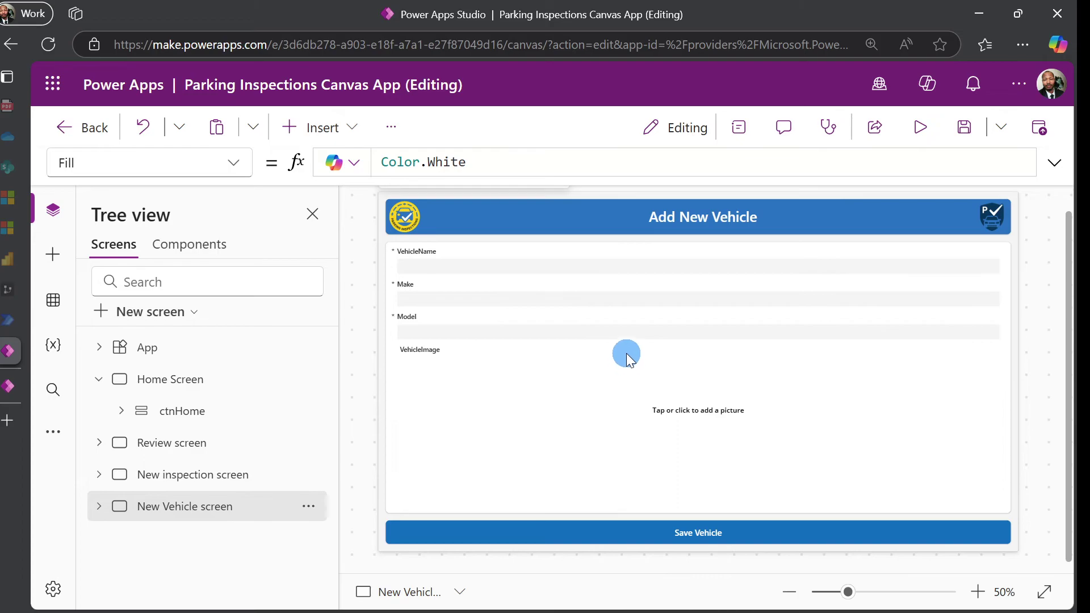
{"action": "left_click", "coordinate": [169, 379]}
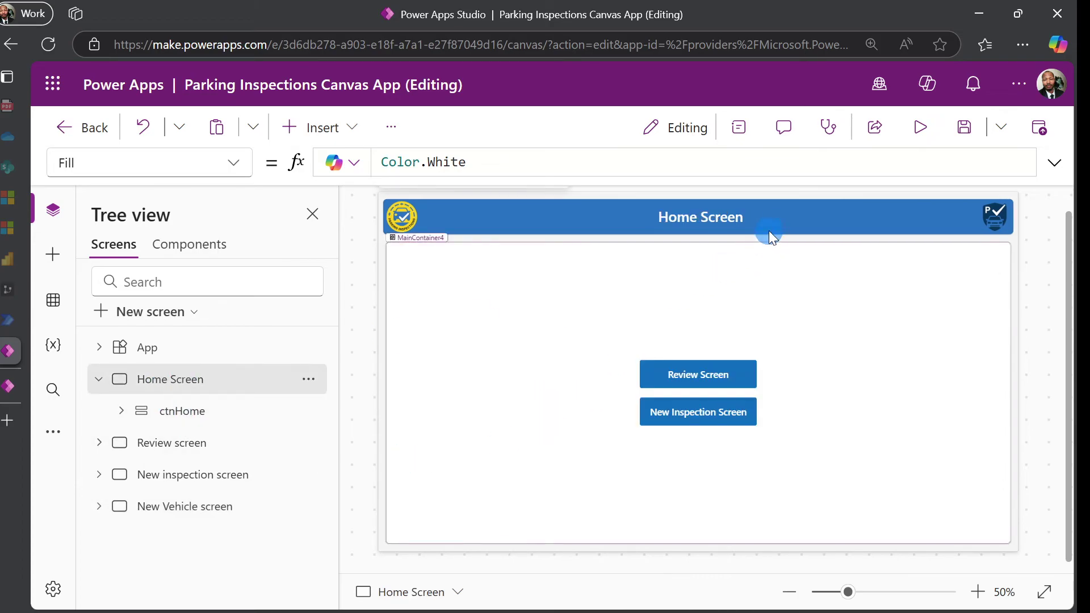
Step: Preview the canvas app, check the Inspection review screen and return to the Home Screen
{"action": "left_click", "coordinate": [914, 126]}
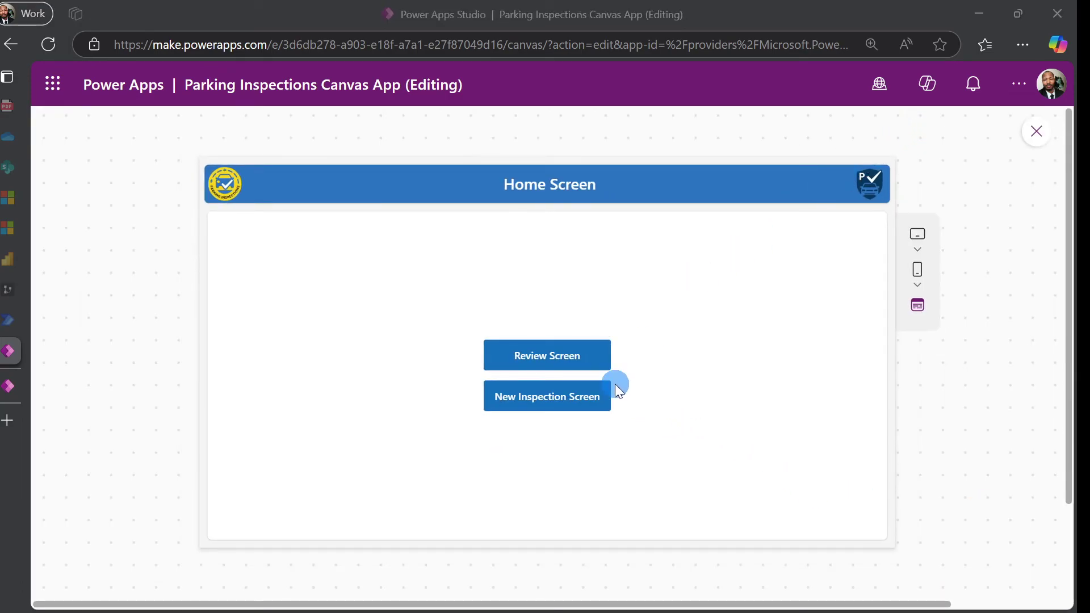
{"action": "left_click", "coordinate": [562, 363]}
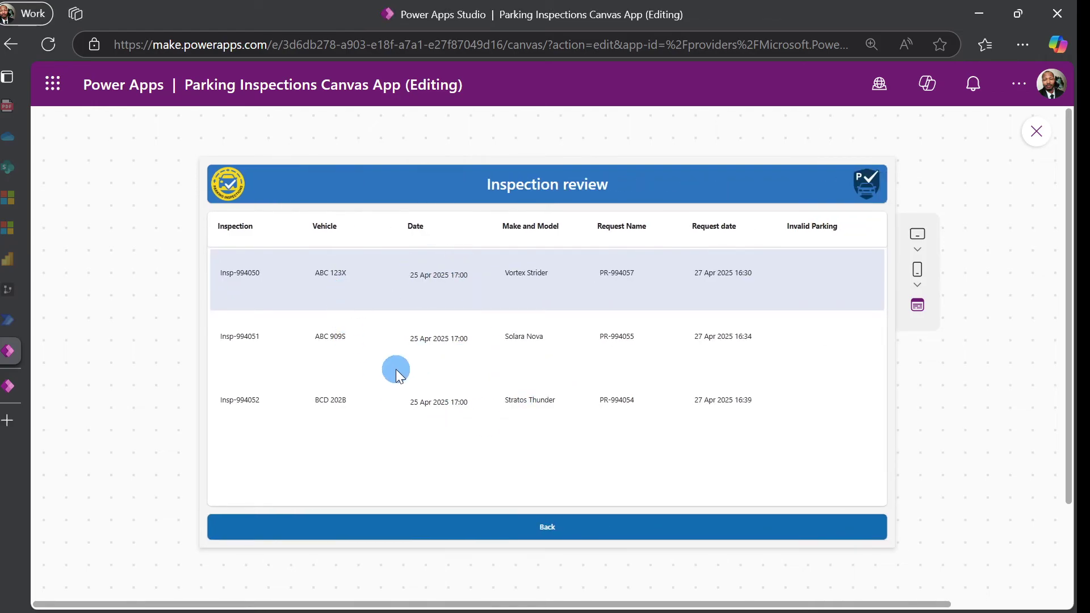
{"action": "left_click", "coordinate": [539, 530]}
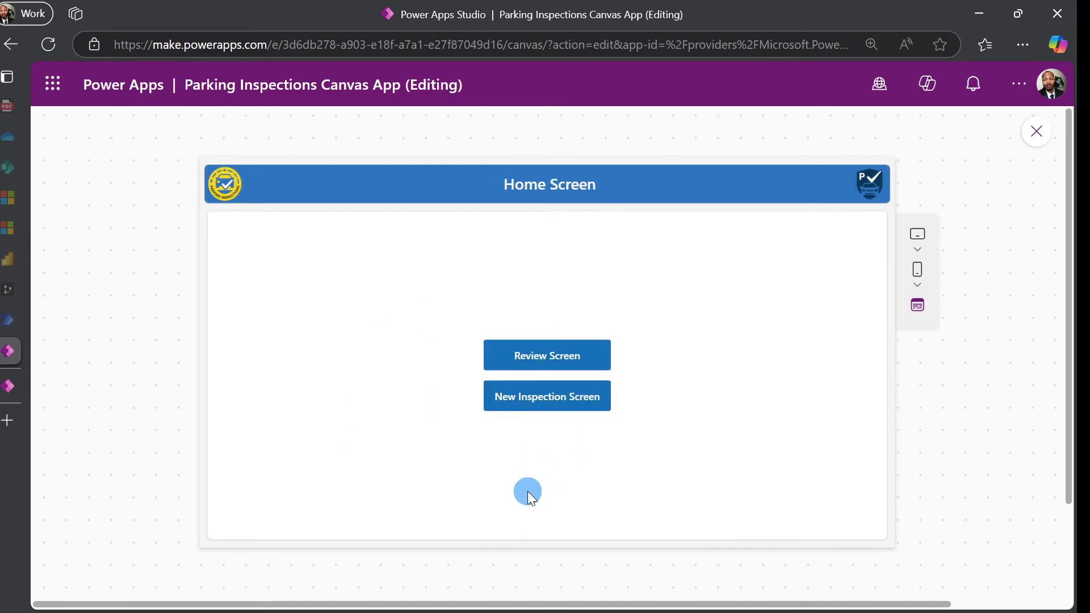
Step: Submit a new inspection for vehicle ABC 123X, keeping the default inspection date and time
{"action": "left_click", "coordinate": [540, 403]}
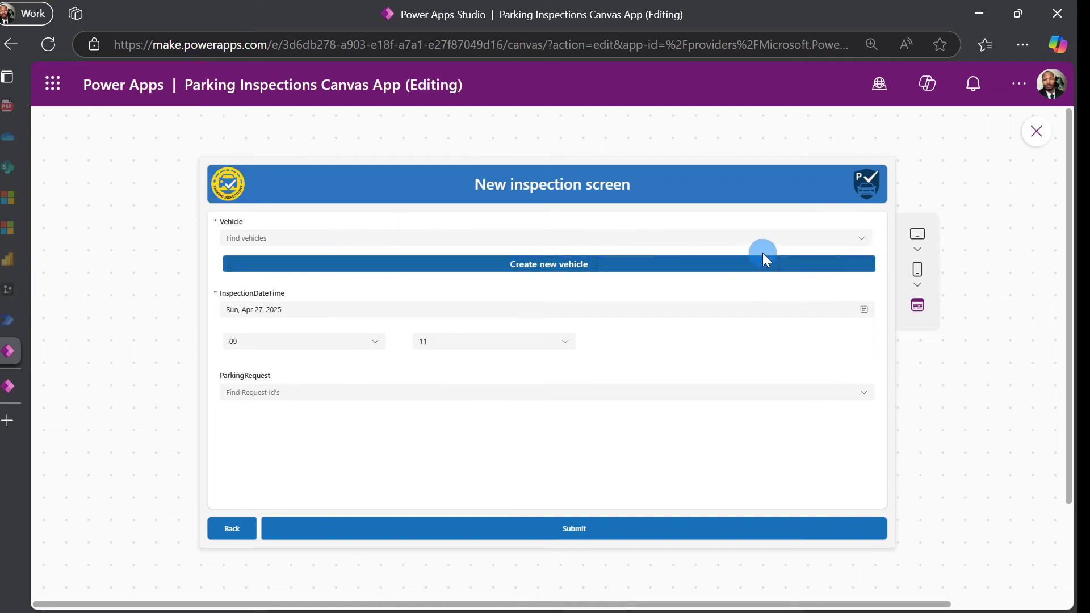
{"action": "left_click", "coordinate": [858, 238]}
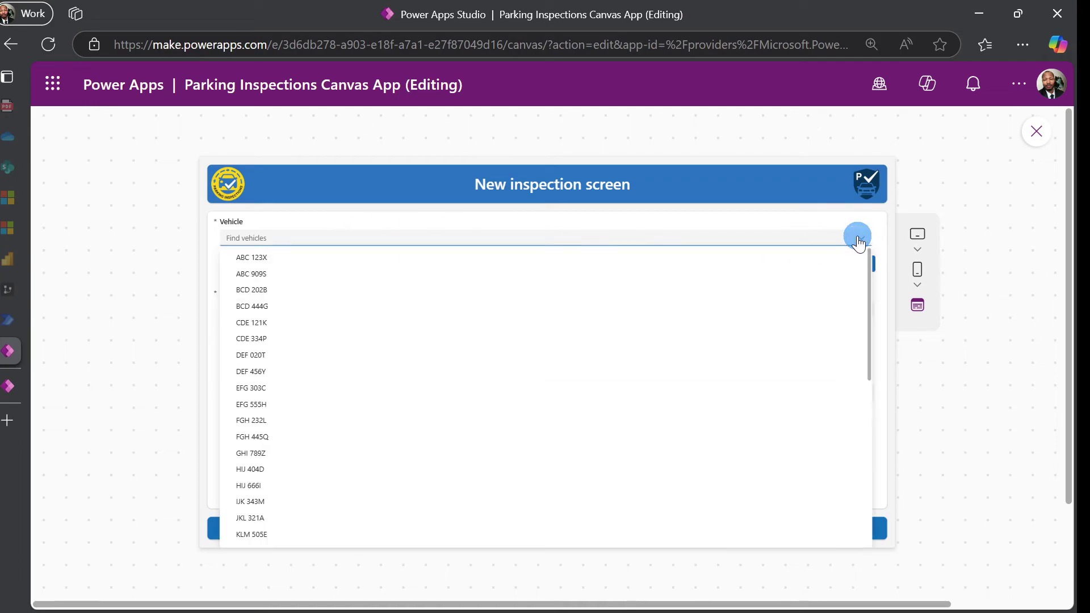
{"action": "scroll", "coordinate": [337, 360], "scroll_direction": "down", "scroll_amount": 5}
{"action": "scroll", "coordinate": [337, 366], "scroll_direction": "up", "scroll_amount": 4}
{"action": "scroll", "coordinate": [338, 363], "scroll_direction": "up", "scroll_amount": 1}
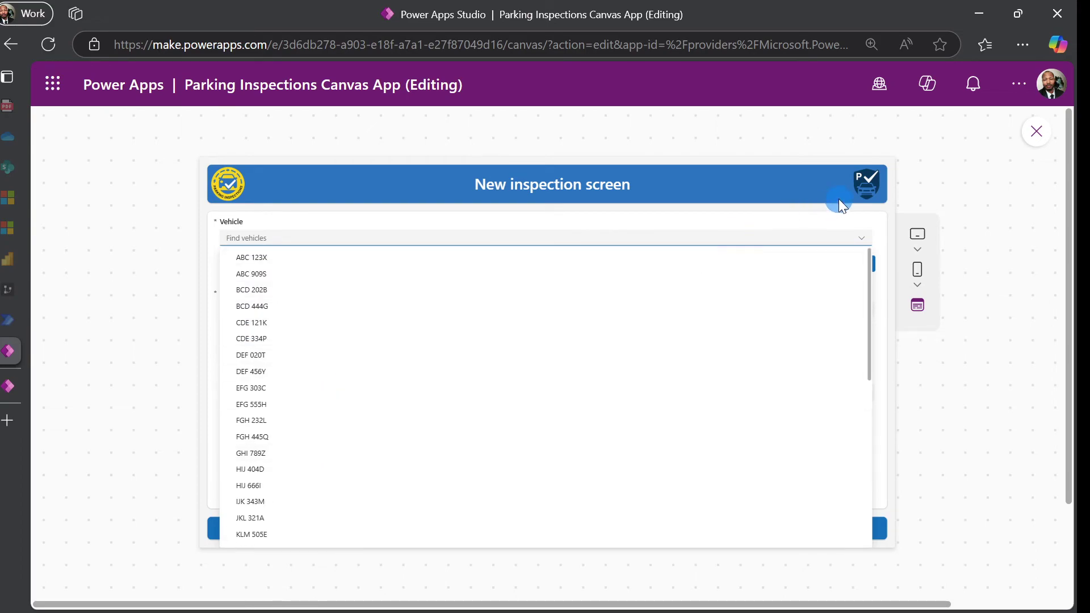
{"action": "left_click", "coordinate": [856, 235]}
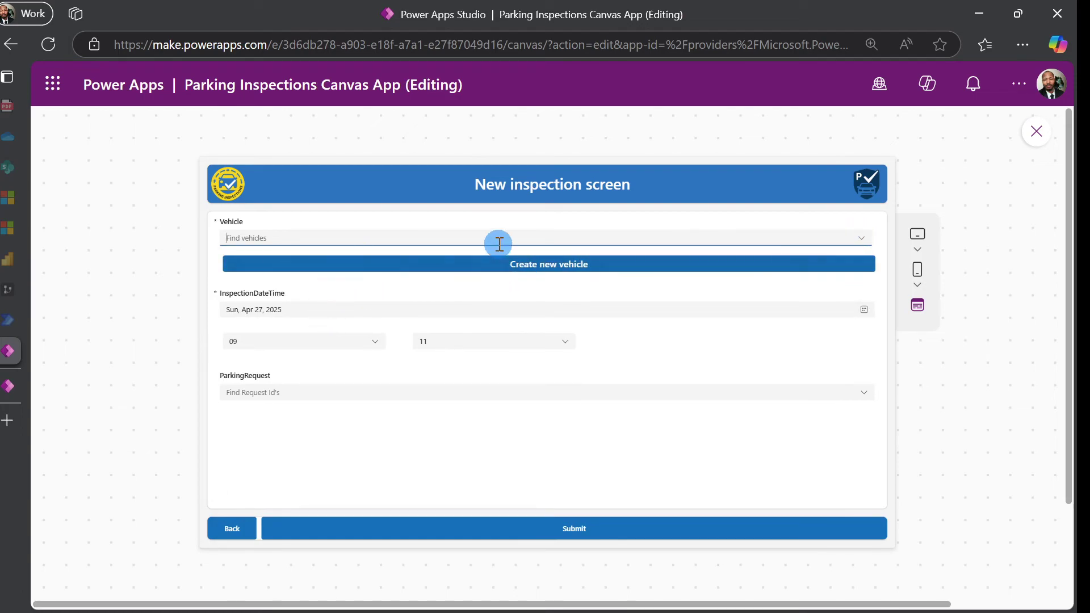
{"action": "left_click", "coordinate": [861, 238]}
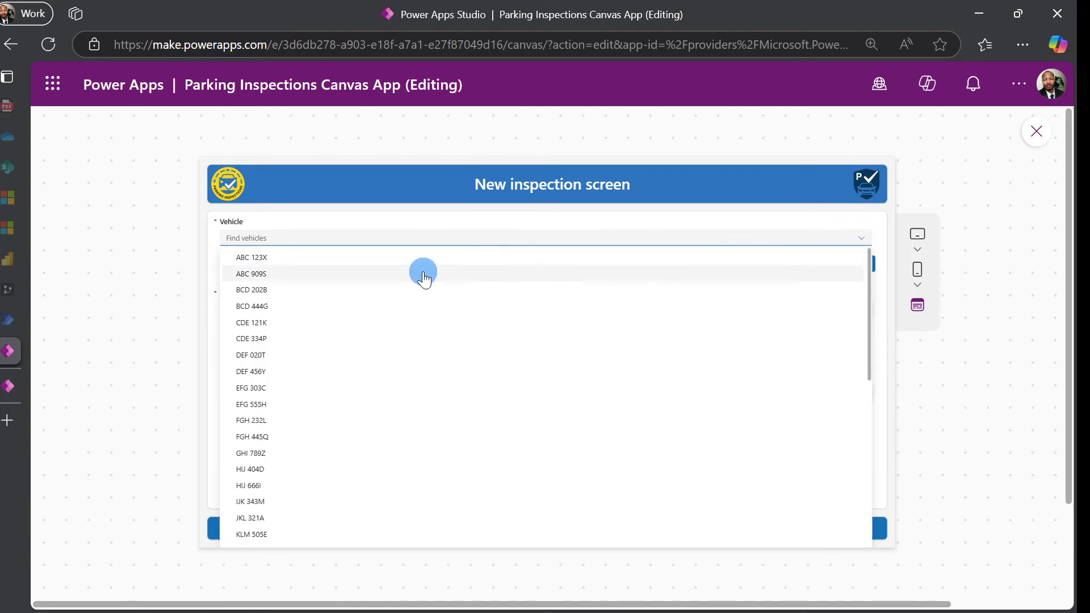
{"action": "left_click", "coordinate": [310, 259]}
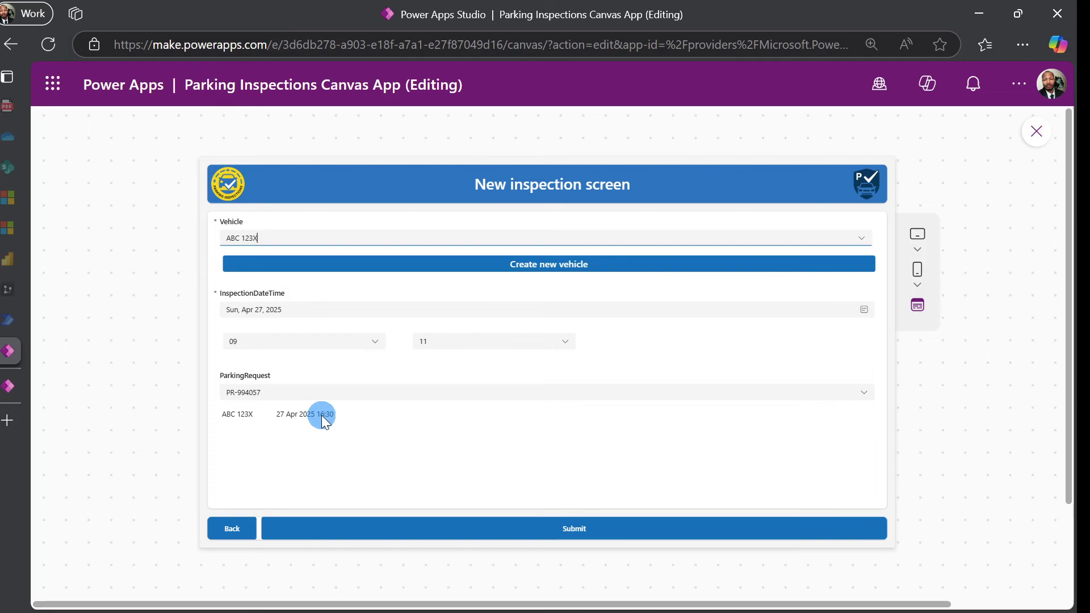
{"action": "left_click", "coordinate": [519, 537]}
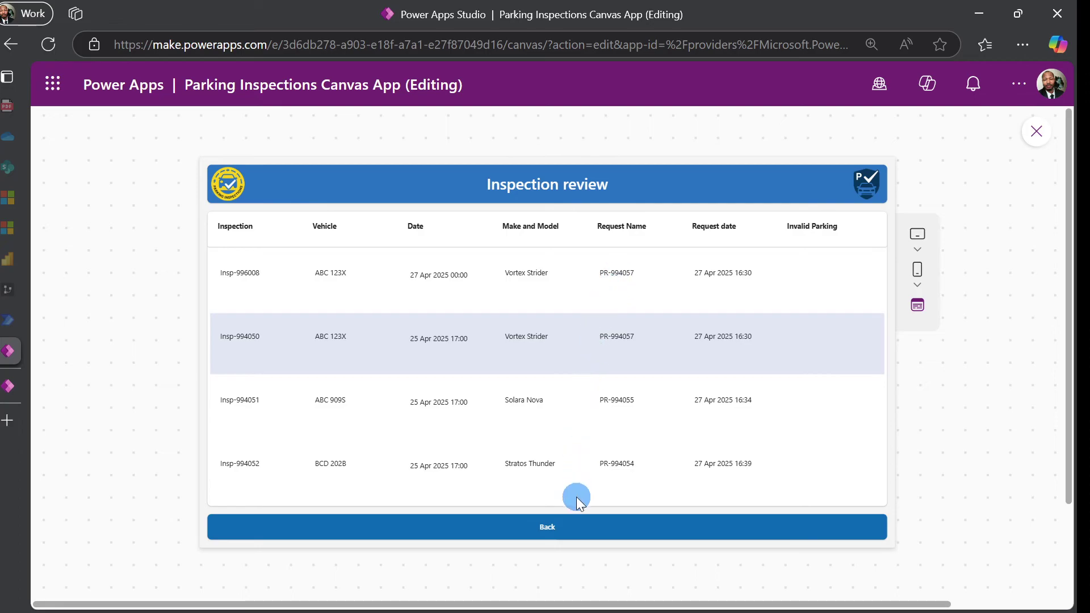
Step: Return to the Home Screen, start another inspection and open the form for creating a new vehicle
{"action": "left_click", "coordinate": [241, 531]}
{"action": "left_click", "coordinate": [242, 530]}
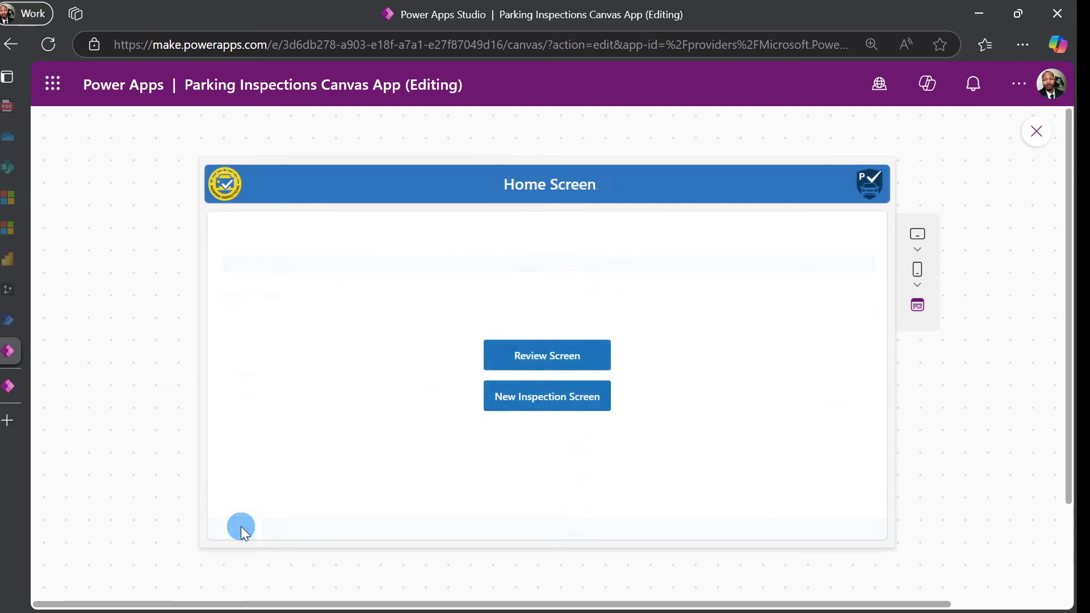
{"action": "left_click", "coordinate": [538, 404]}
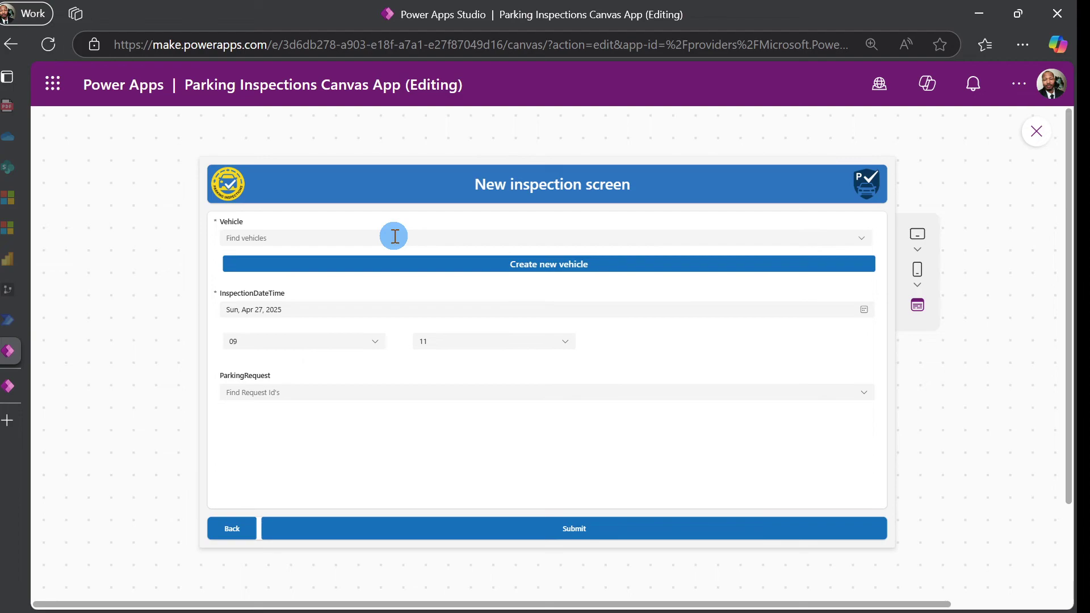
{"action": "left_click", "coordinate": [412, 267]}
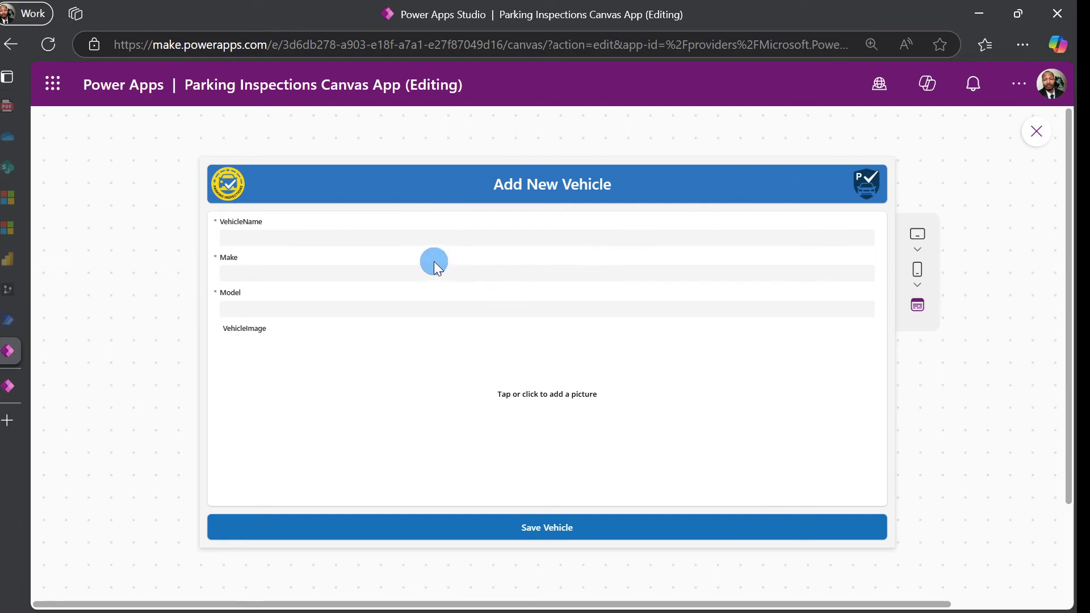
Step: Save a new vehicle named test1 with make testmk and model testmd, without a picture
{"action": "left_click", "coordinate": [344, 234]}
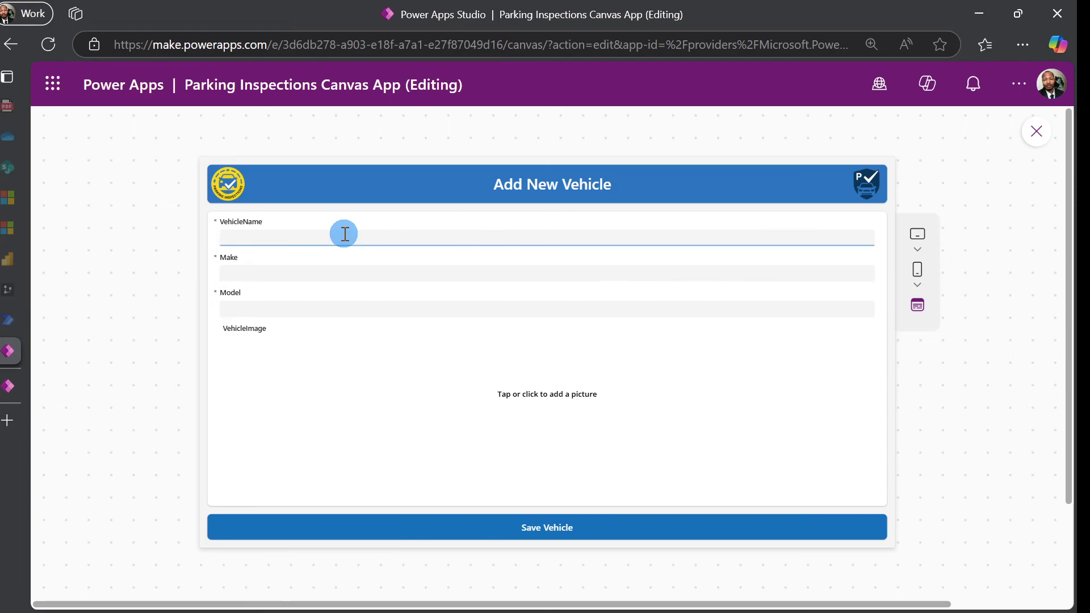
{"action": "type", "text": "test1"}
{"action": "left_click", "coordinate": [336, 276]}
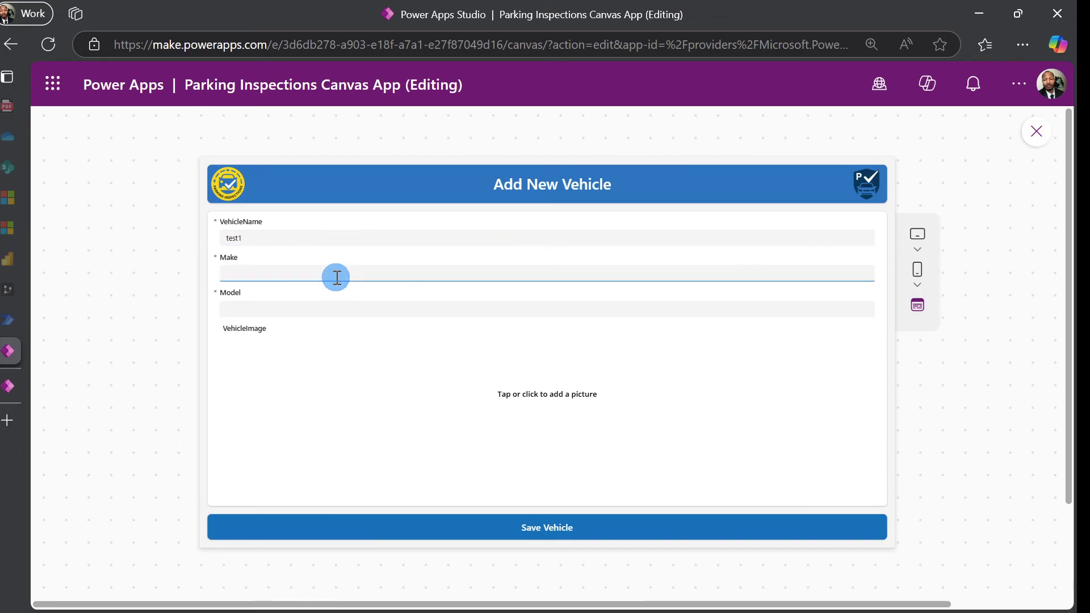
{"action": "type", "text": "testmk"}
{"action": "left_click", "coordinate": [321, 307]}
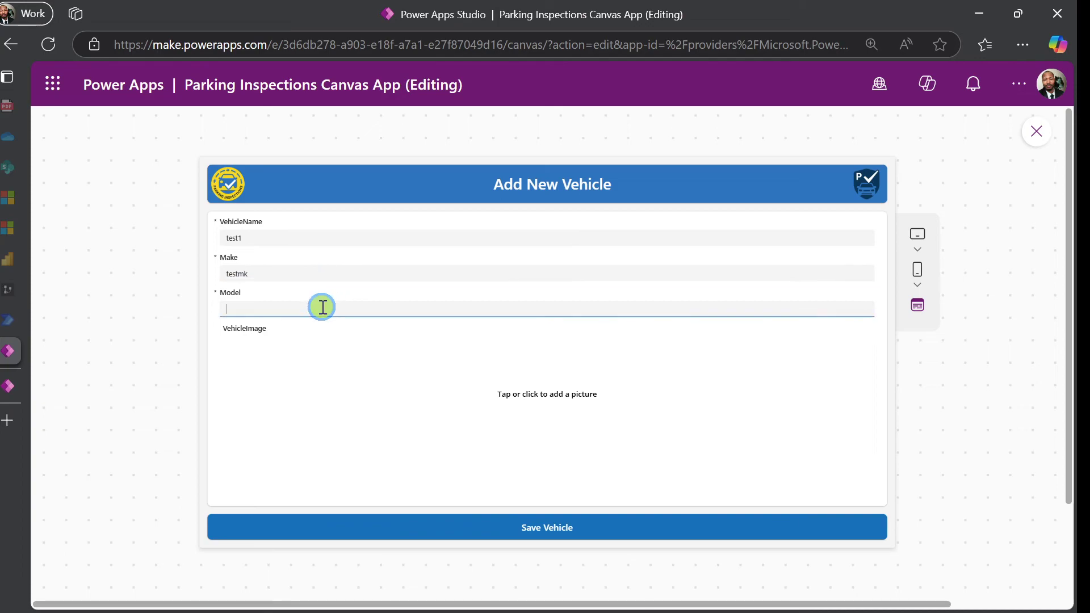
{"action": "type", "text": "testmd"}
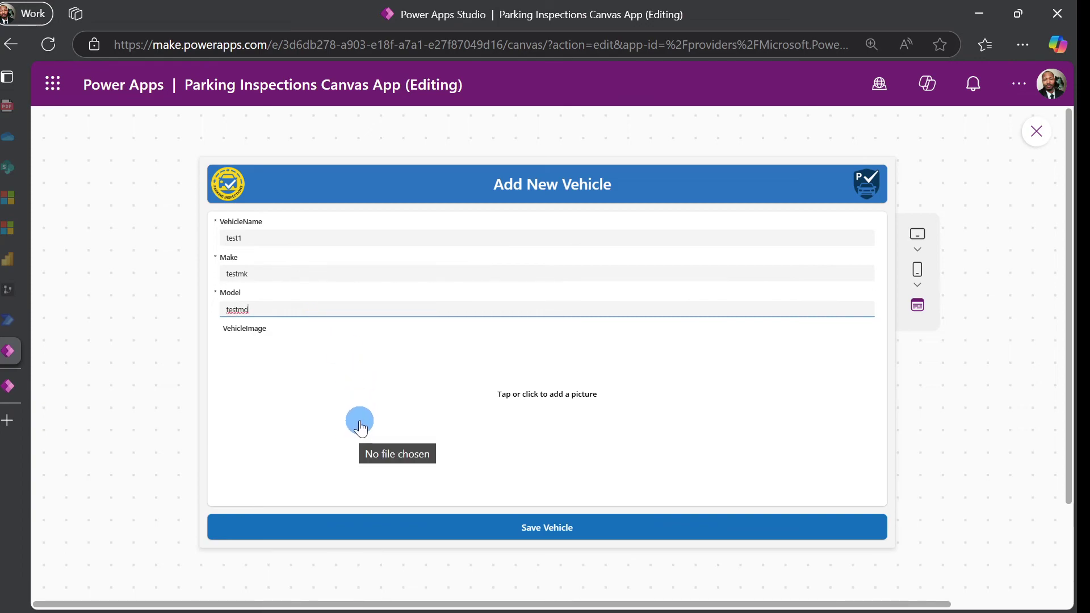
{"action": "left_click", "coordinate": [553, 529]}
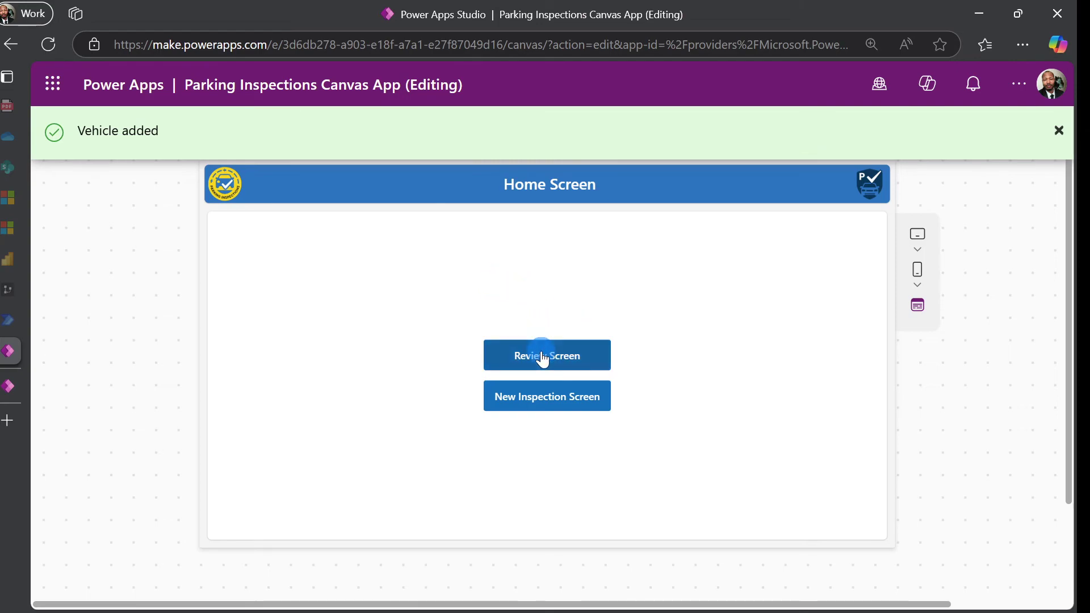
Step: Submit a new inspection for vehicle test1 without a parking request, then leave the Inspection review screen
{"action": "left_click", "coordinate": [540, 395]}
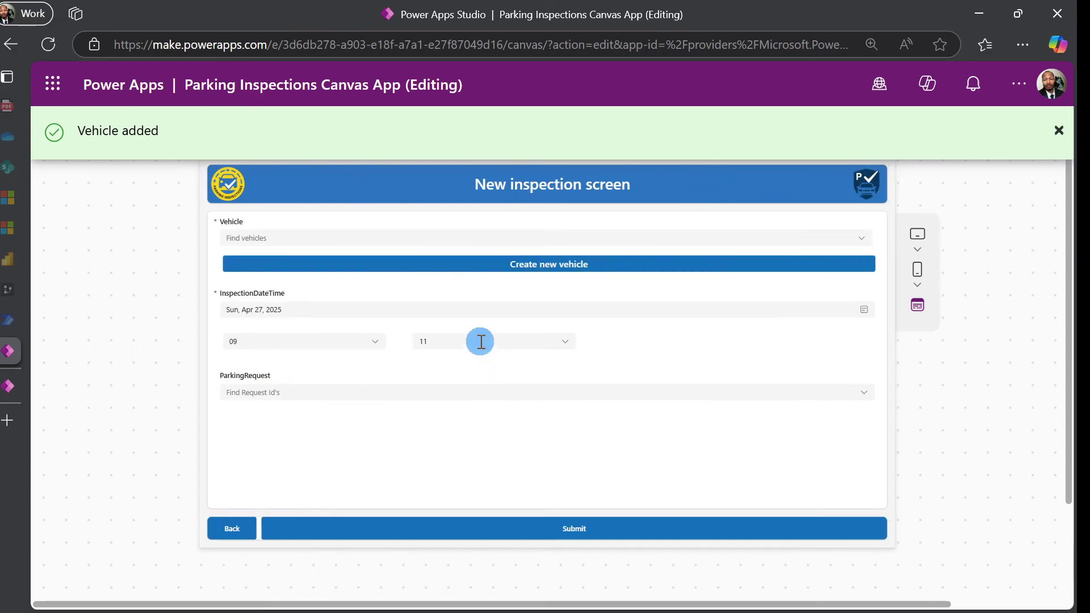
{"action": "left_click", "coordinate": [859, 244]}
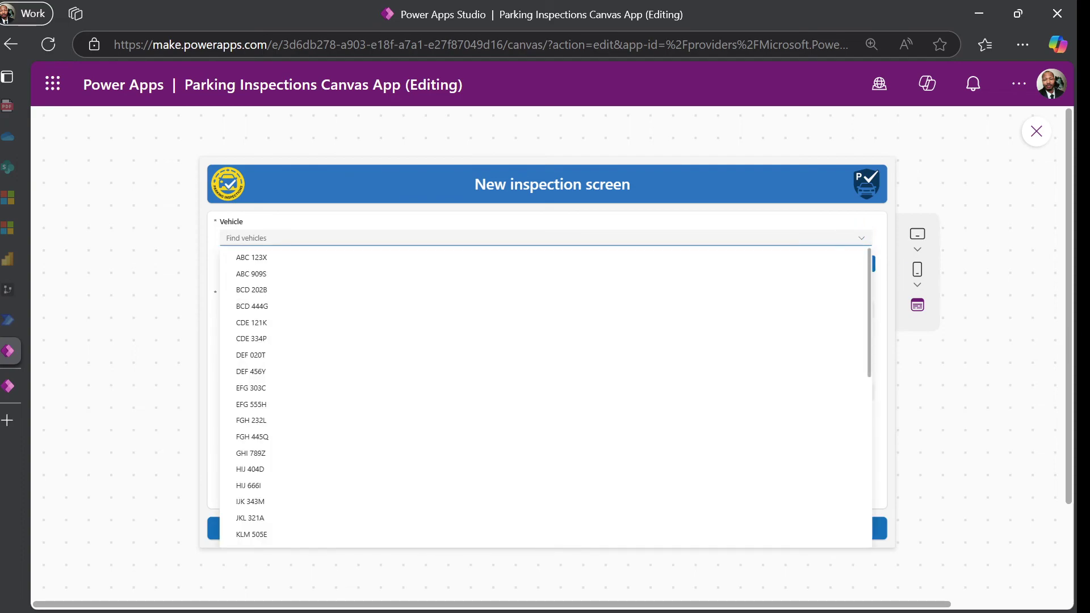
{"action": "left_click", "coordinate": [856, 237]}
{"action": "scroll", "coordinate": [486, 358], "scroll_direction": "down", "scroll_amount": 10}
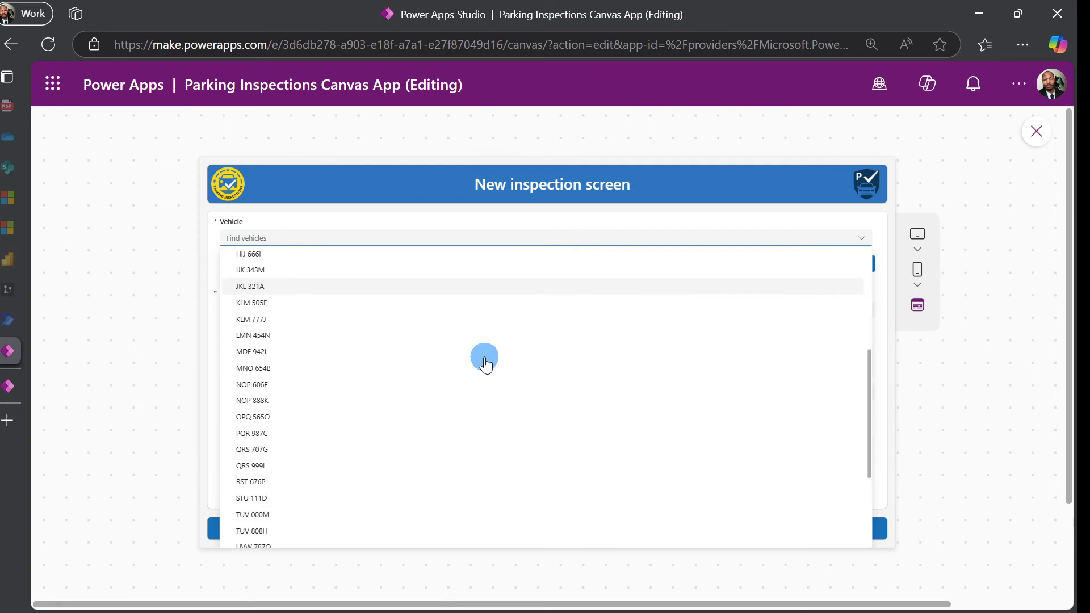
{"action": "scroll", "coordinate": [486, 369], "scroll_direction": "down", "scroll_amount": 5}
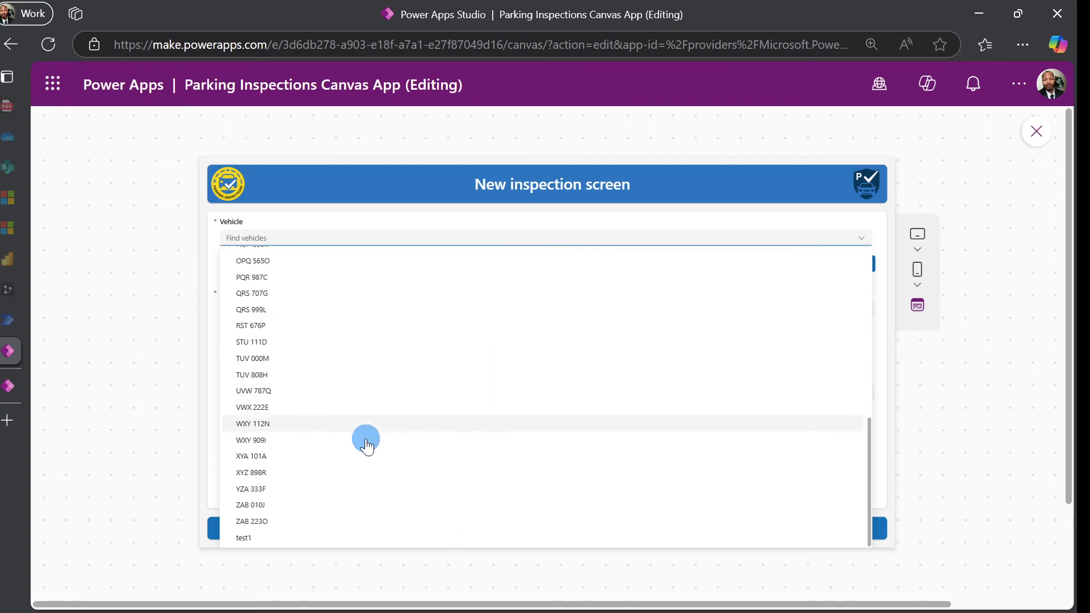
{"action": "left_click", "coordinate": [243, 540]}
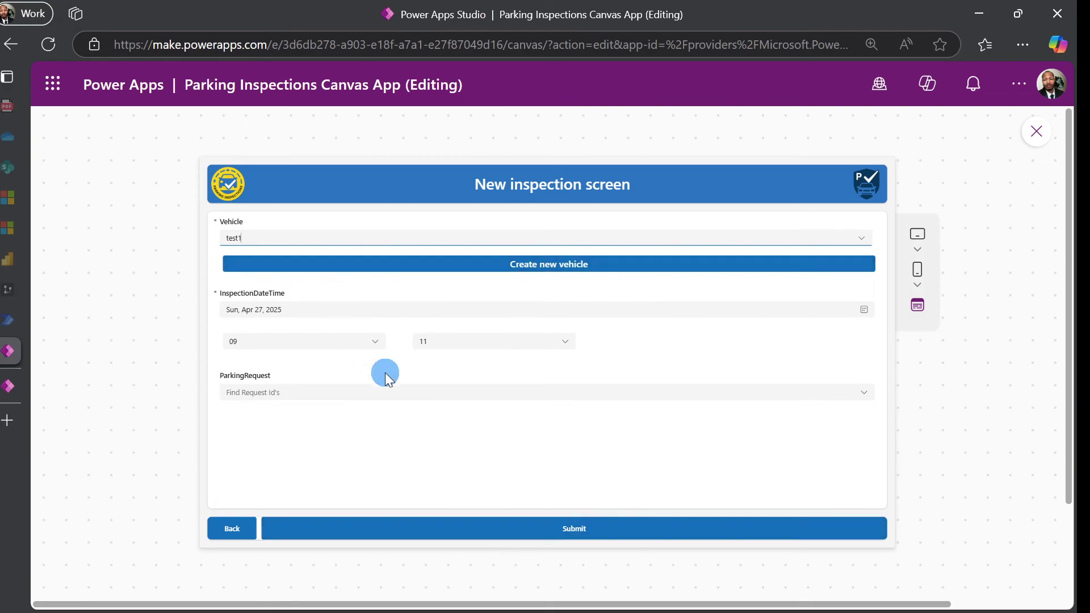
{"action": "left_click", "coordinate": [440, 516]}
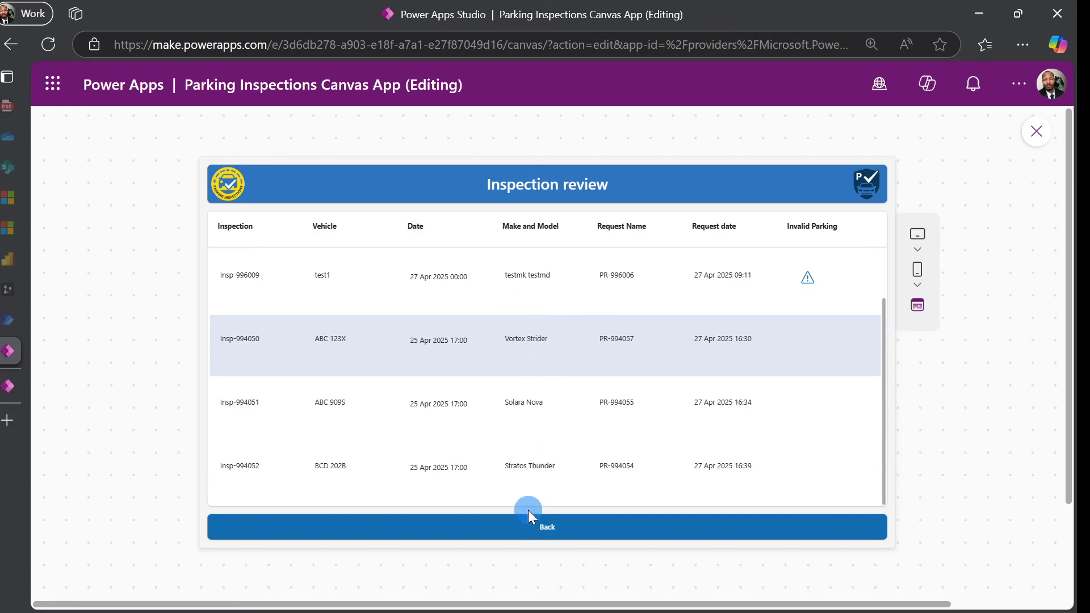
{"action": "left_click", "coordinate": [527, 528]}
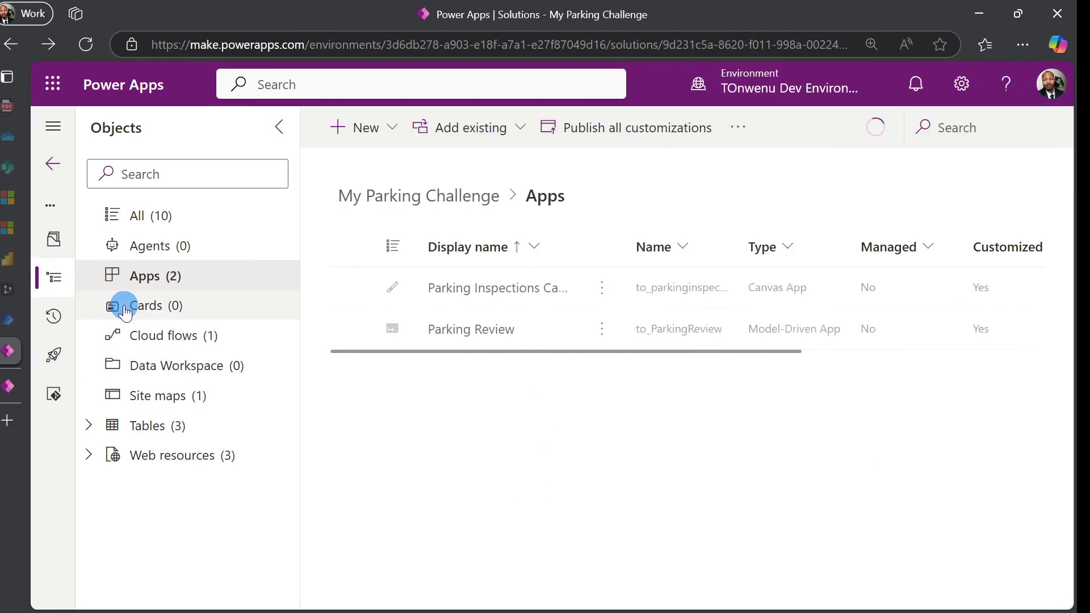
Step: Widen the Display name column in the solution's cloud flows list and open the Parking Request Notification flow for editing
{"action": "left_click", "coordinate": [135, 338]}
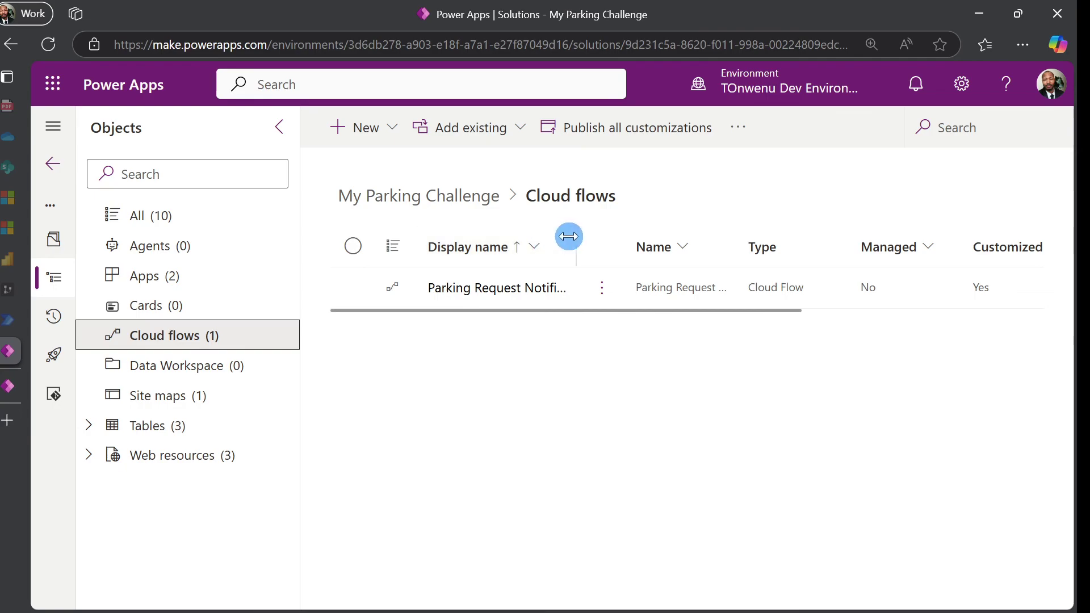
{"action": "left_click_drag", "start_coordinate": [571, 236], "coordinate": [713, 244]}
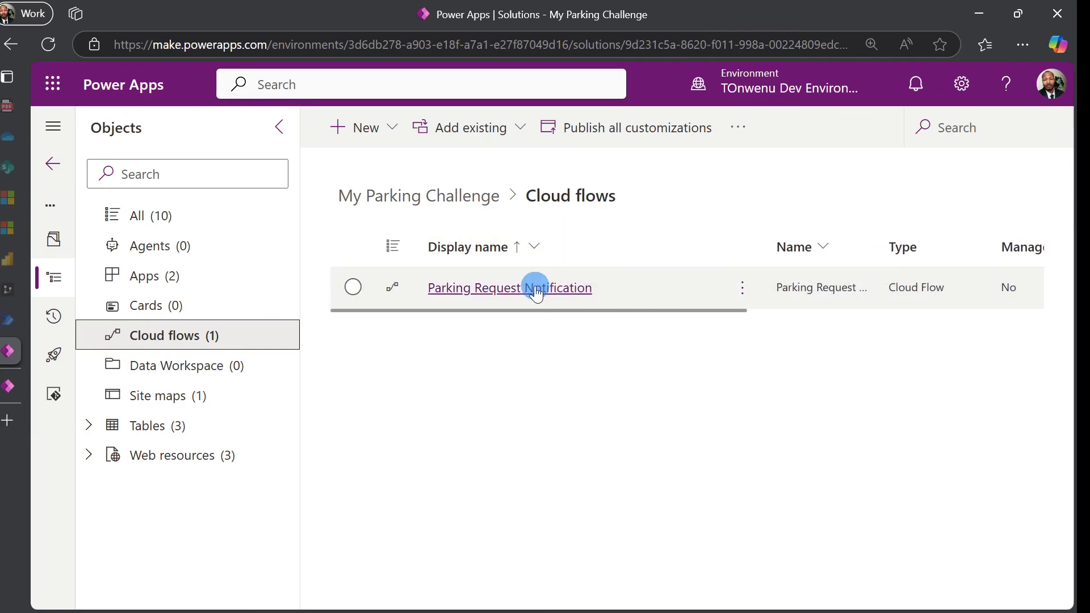
{"action": "left_click", "coordinate": [530, 290]}
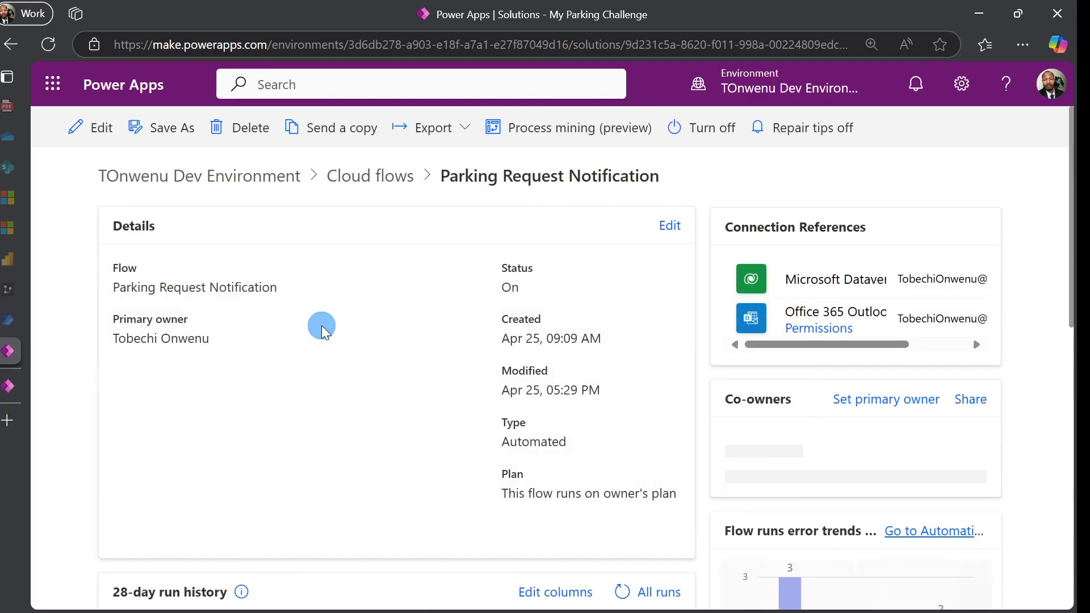
{"action": "scroll", "coordinate": [297, 307], "scroll_direction": "down", "scroll_amount": 2}
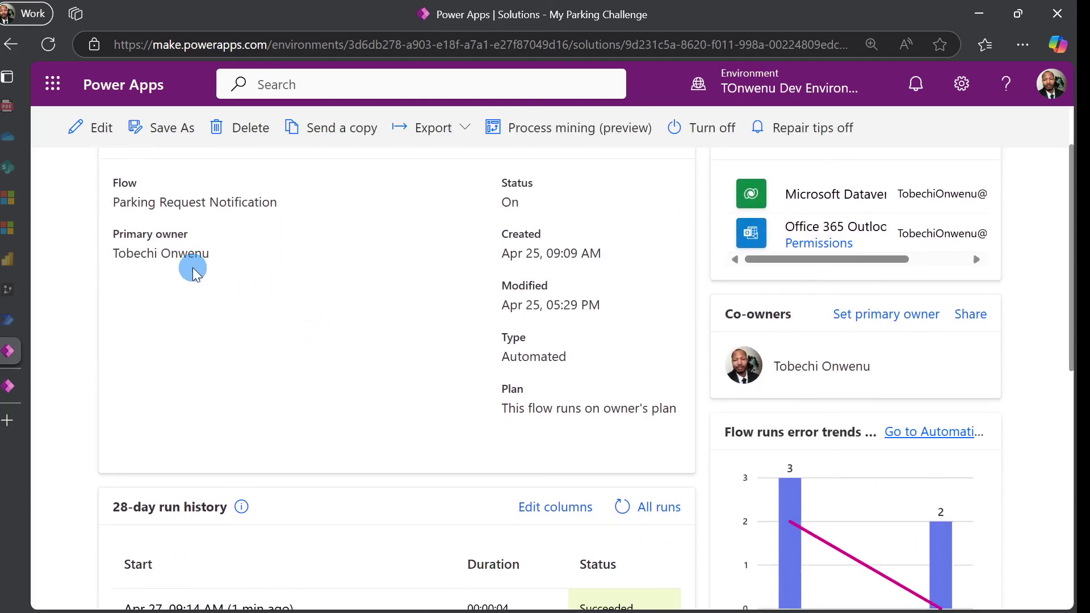
{"action": "left_click", "coordinate": [94, 126]}
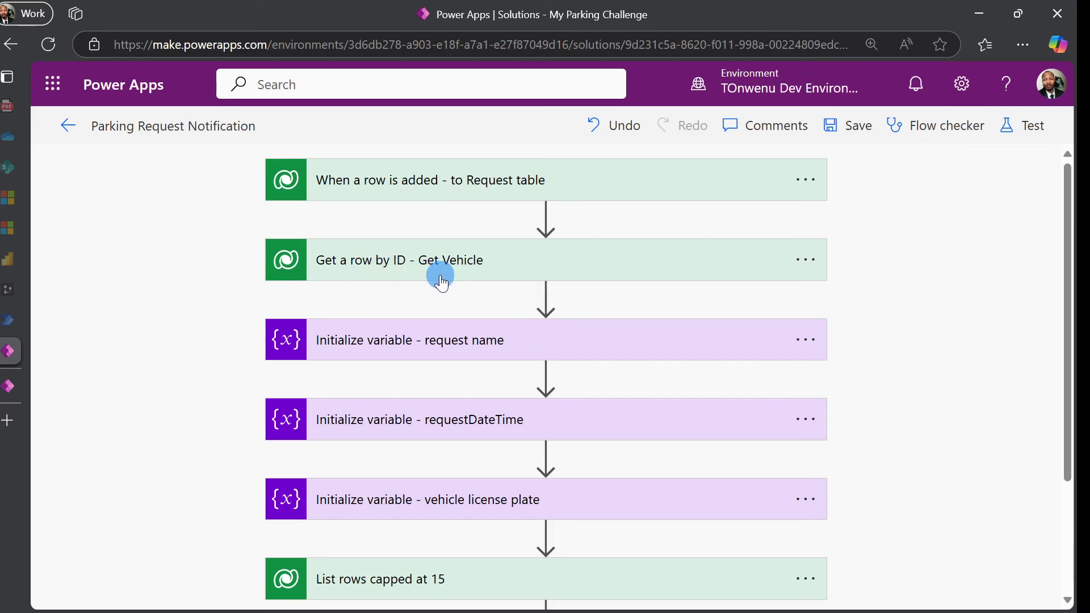
Step: Examine the settings of the flow's List rows capped at 15 action, including its row filter and row count, and collapse it
{"action": "scroll", "coordinate": [375, 352], "scroll_direction": "down", "scroll_amount": 3}
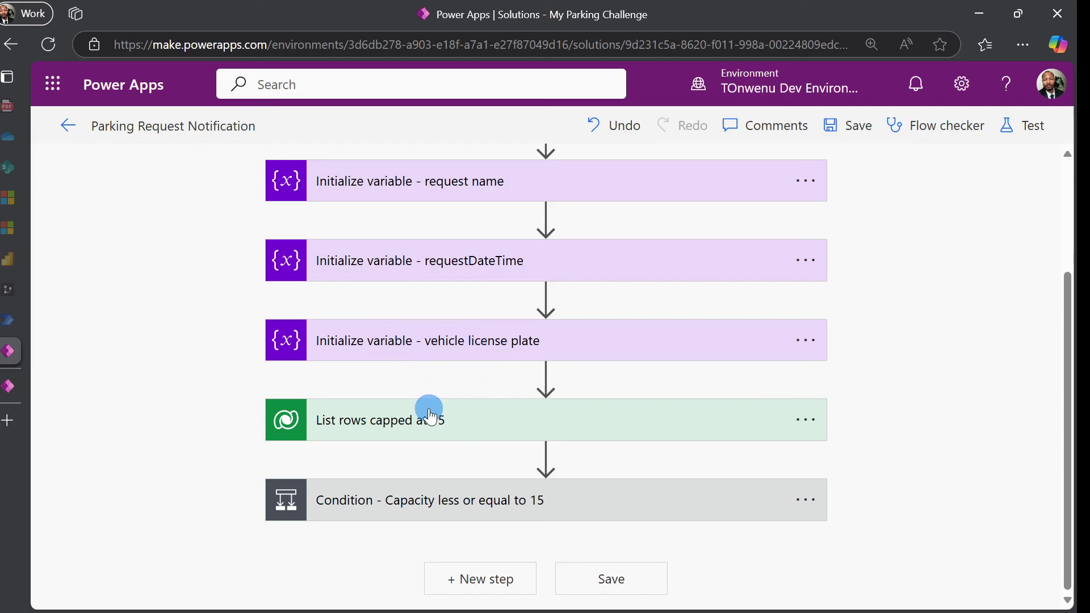
{"action": "left_click", "coordinate": [384, 439]}
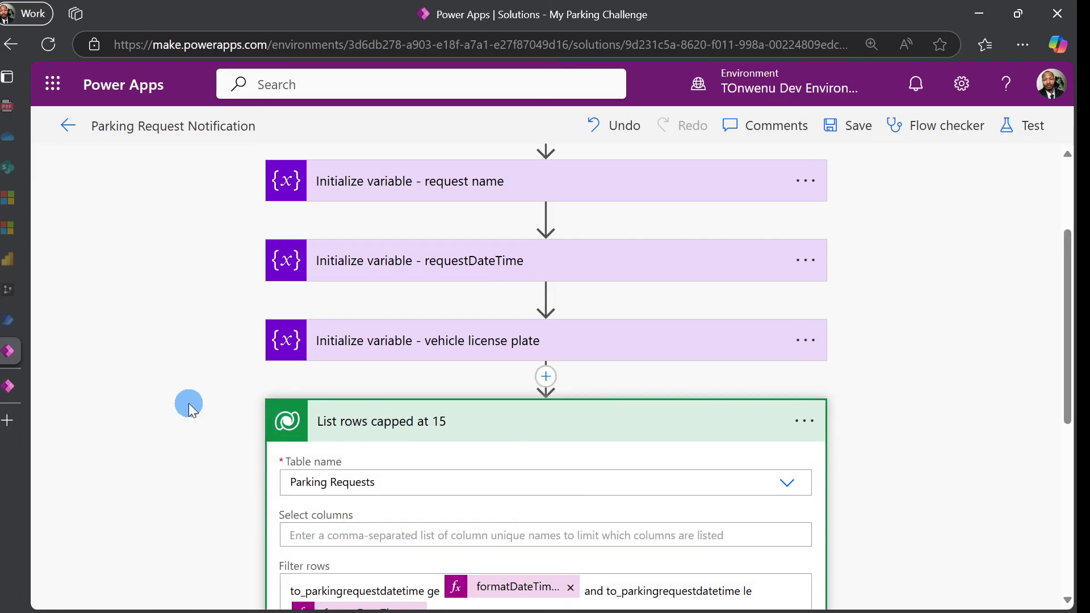
{"action": "scroll", "coordinate": [188, 403], "scroll_direction": "down", "scroll_amount": 3}
{"action": "scroll", "coordinate": [188, 403], "scroll_direction": "down", "scroll_amount": 2}
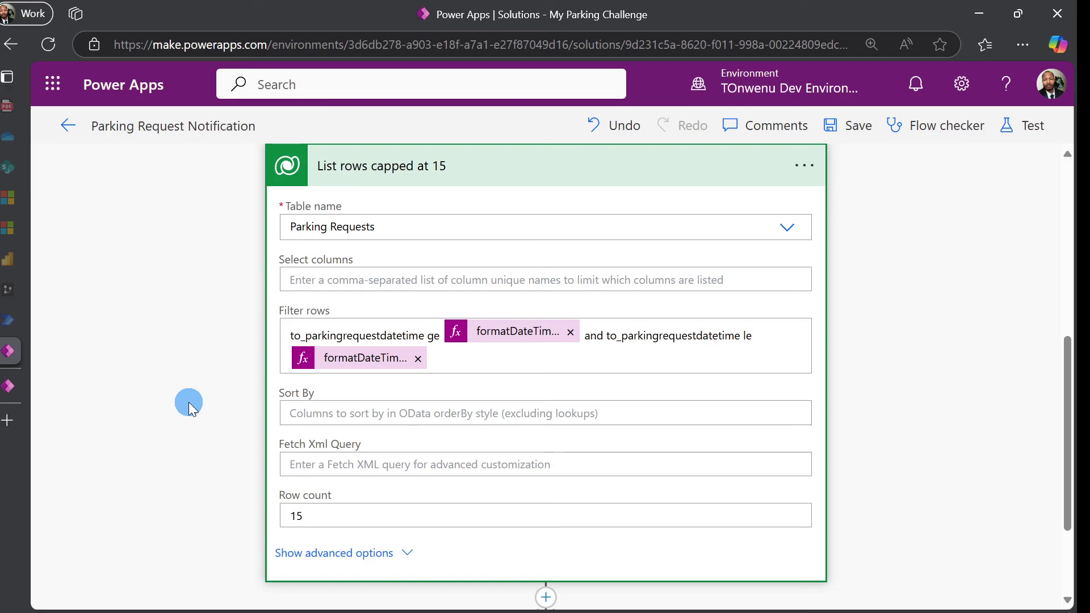
{"action": "scroll", "coordinate": [189, 402], "scroll_direction": "up", "scroll_amount": 2}
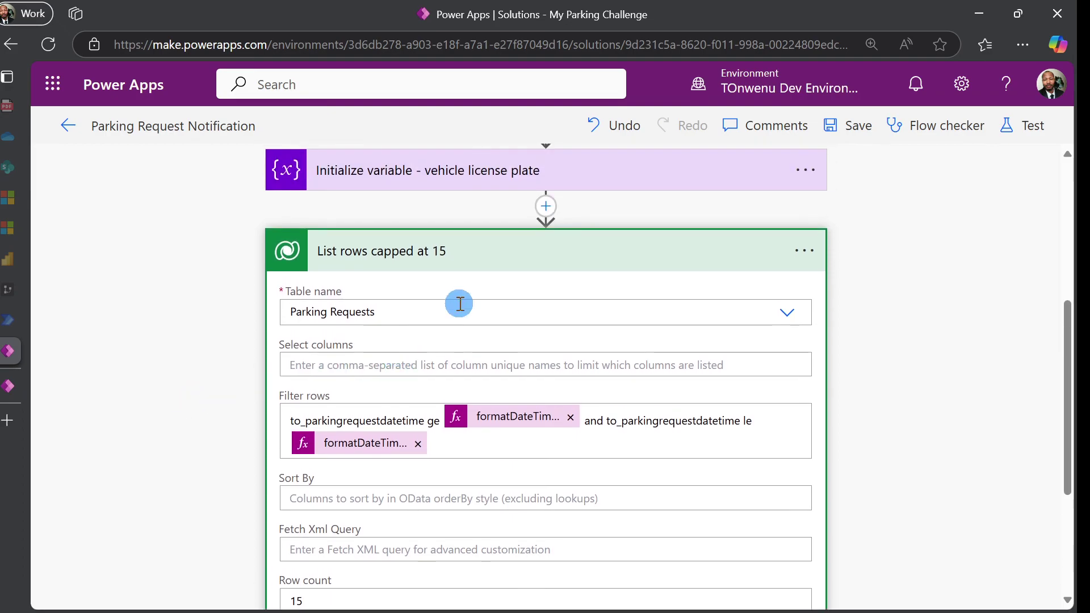
{"action": "left_click", "coordinate": [538, 250]}
Step: Expand the Capacity less or equal to 15 condition and examine its criterion and its If yes and If no branches
{"action": "left_click", "coordinate": [366, 488]}
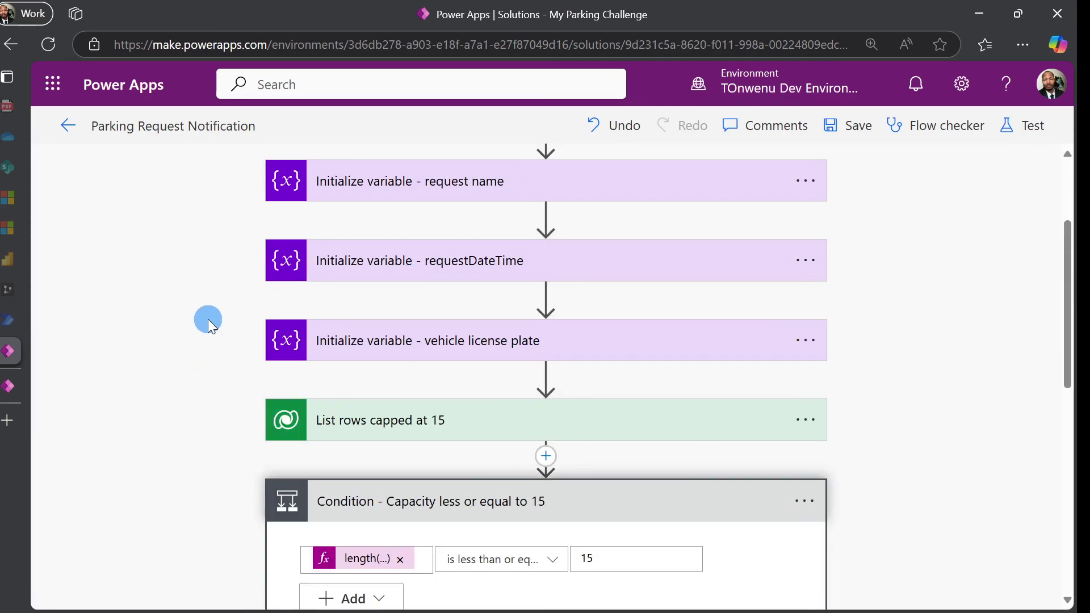
{"action": "scroll", "coordinate": [703, 462], "scroll_direction": "down", "scroll_amount": 1}
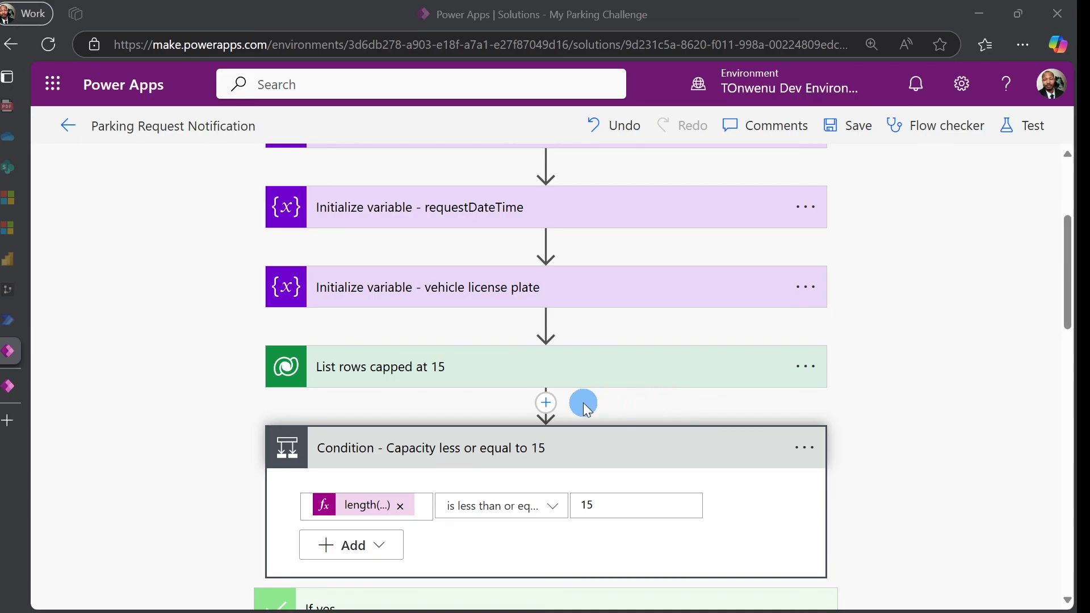
{"action": "key", "text": "ctrl+minus"}
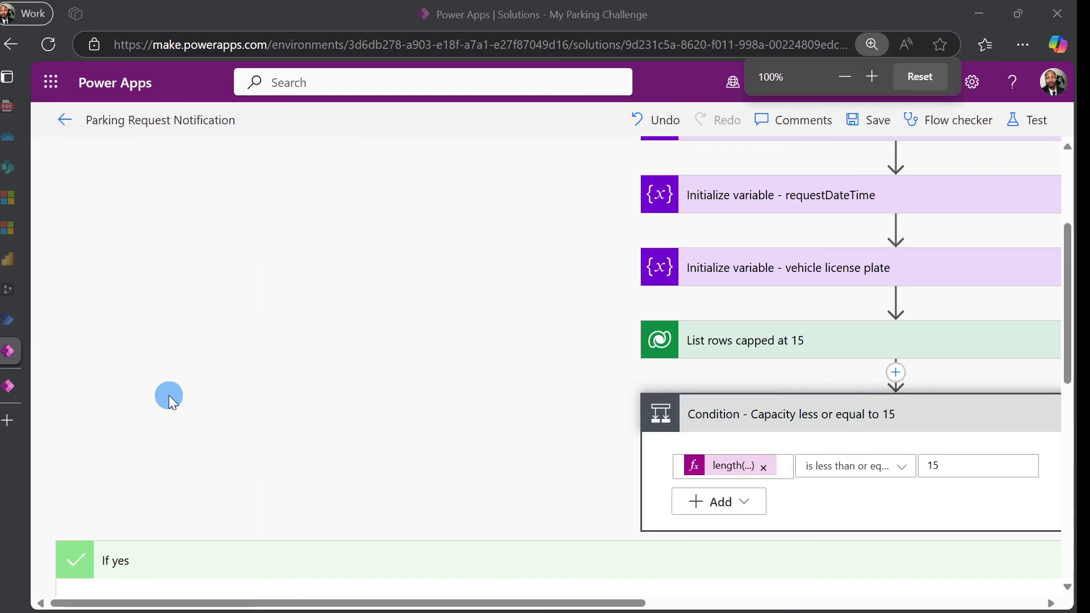
{"action": "key", "text": "ctrl+minus"}
{"action": "key", "text": "ctrl+minus"}
{"action": "key", "text": "ctrl+minus"}
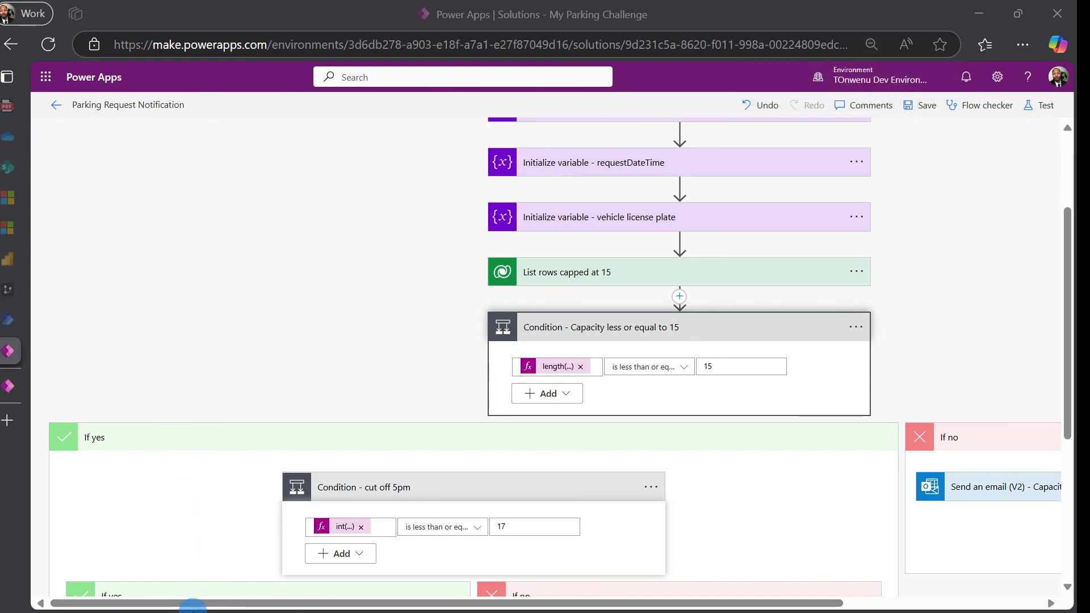
Step: Expand the Capacity full email action in the capacity condition's If no branch and examine its recipient, subject and body
{"action": "mouse_move", "coordinate": [195, 609]}
{"action": "scroll", "coordinate": [235, 381], "scroll_direction": "down", "scroll_amount": 3}
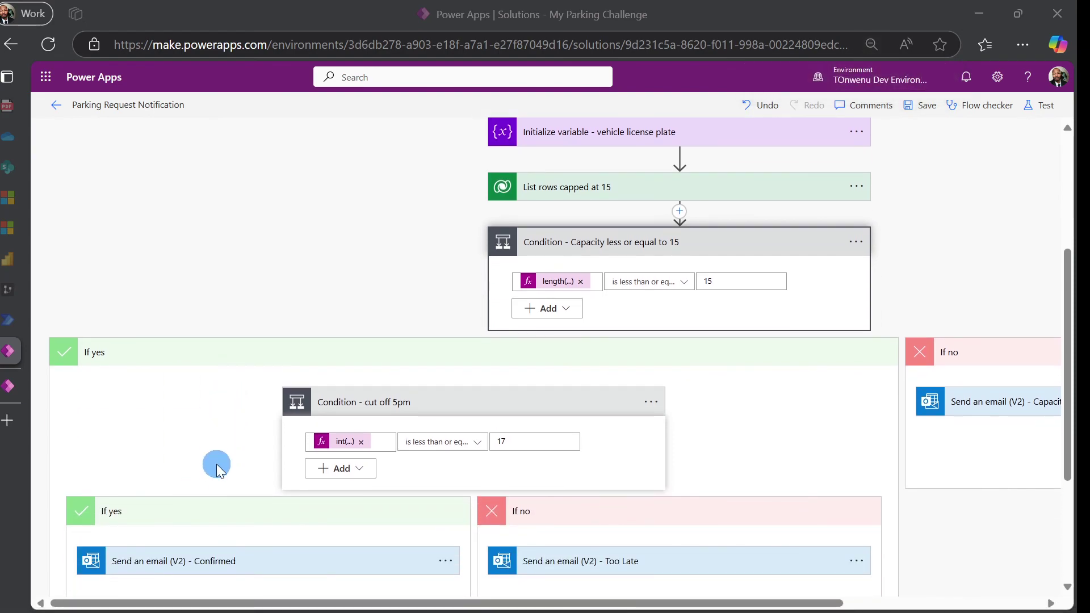
{"action": "scroll", "coordinate": [292, 408], "scroll_direction": "up", "scroll_amount": 2}
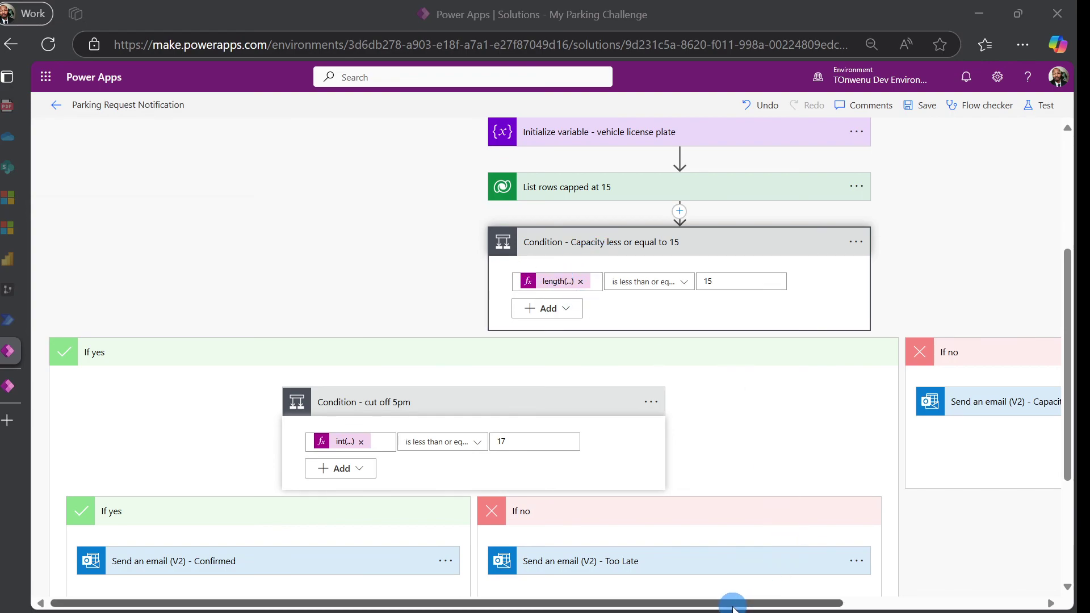
{"action": "left_click_drag", "start_coordinate": [736, 603], "coordinate": [910, 470]}
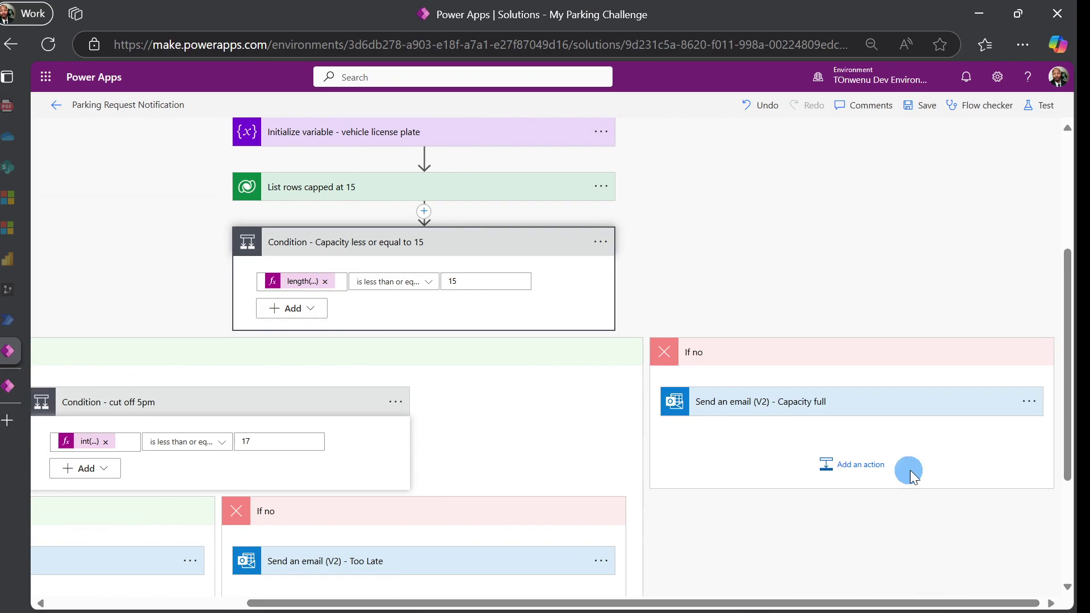
{"action": "left_click", "coordinate": [902, 421]}
{"action": "scroll", "coordinate": [735, 477], "scroll_direction": "down", "scroll_amount": 5}
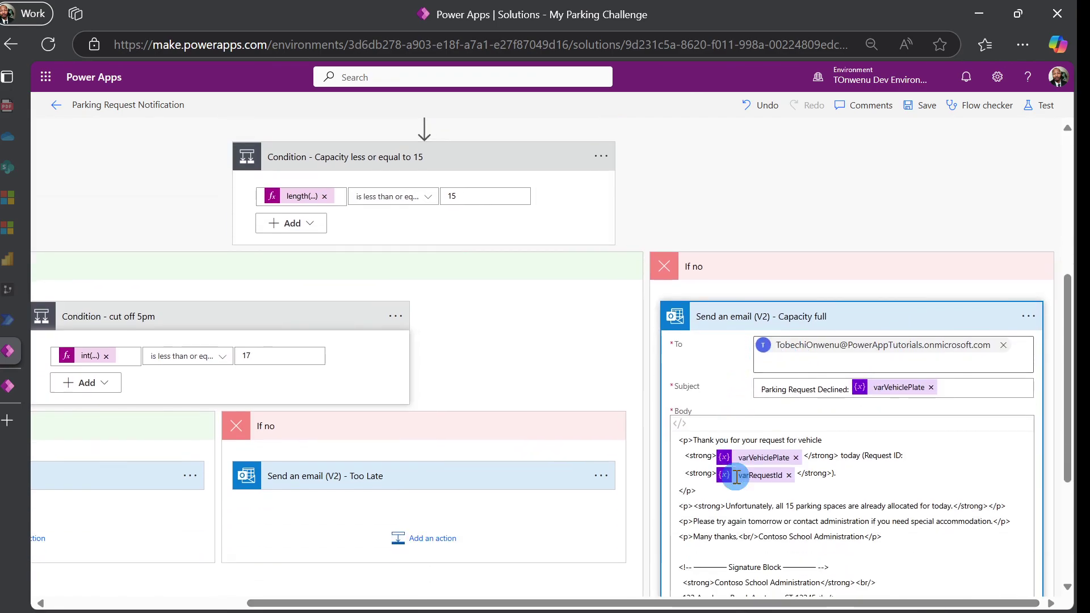
{"action": "scroll", "coordinate": [740, 449], "scroll_direction": "up", "scroll_amount": 5}
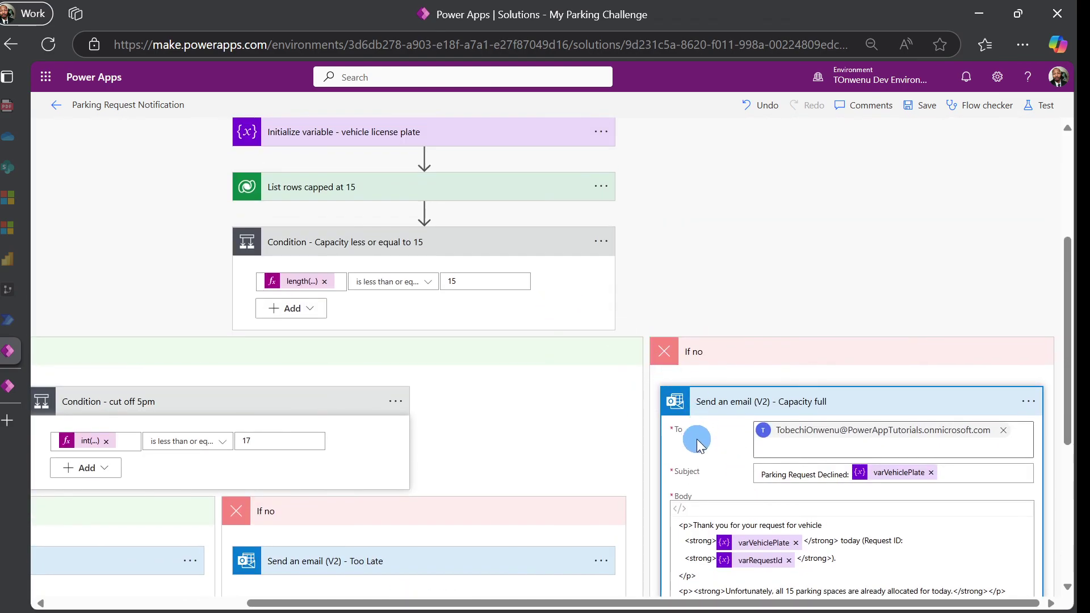
{"action": "scroll", "coordinate": [701, 431], "scroll_direction": "down", "scroll_amount": 3}
Step: Examine the cut off 5pm condition and expand its Too Late and Confirmed email actions to review their content
{"action": "left_click_drag", "start_coordinate": [645, 603], "coordinate": [414, 607]}
{"action": "scroll", "coordinate": [401, 409], "scroll_direction": "up", "scroll_amount": 2}
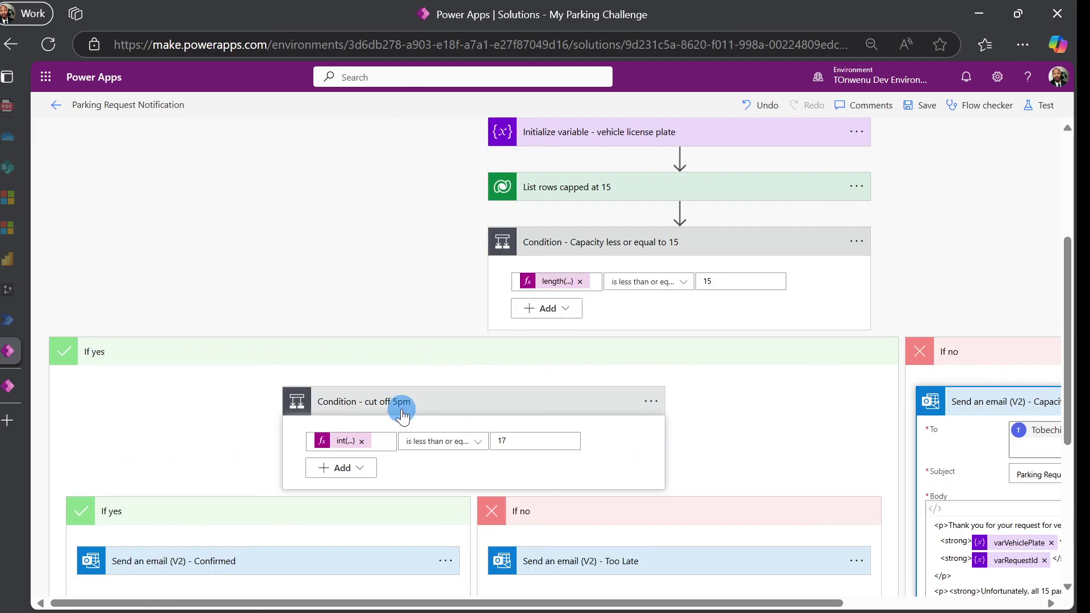
{"action": "scroll", "coordinate": [405, 401], "scroll_direction": "down", "scroll_amount": 1}
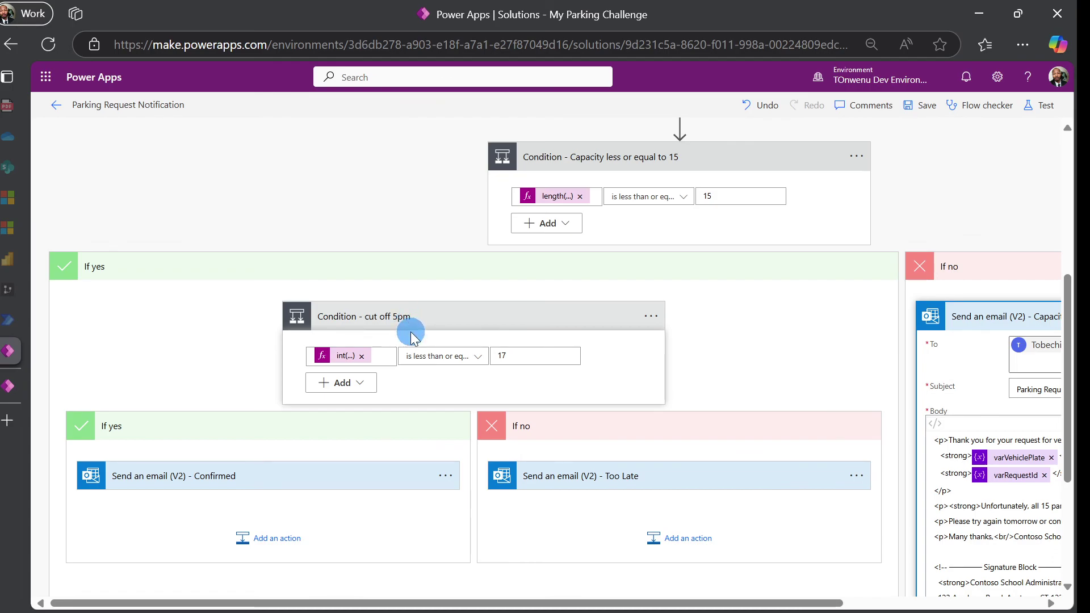
{"action": "scroll", "coordinate": [410, 332], "scroll_direction": "down", "scroll_amount": 1}
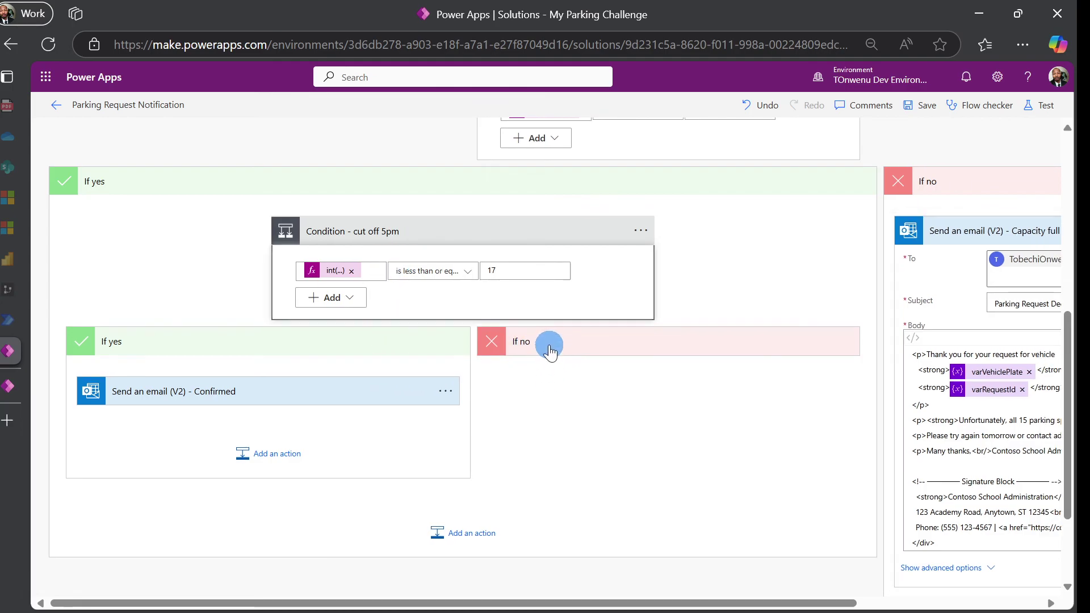
{"action": "left_click", "coordinate": [549, 402]}
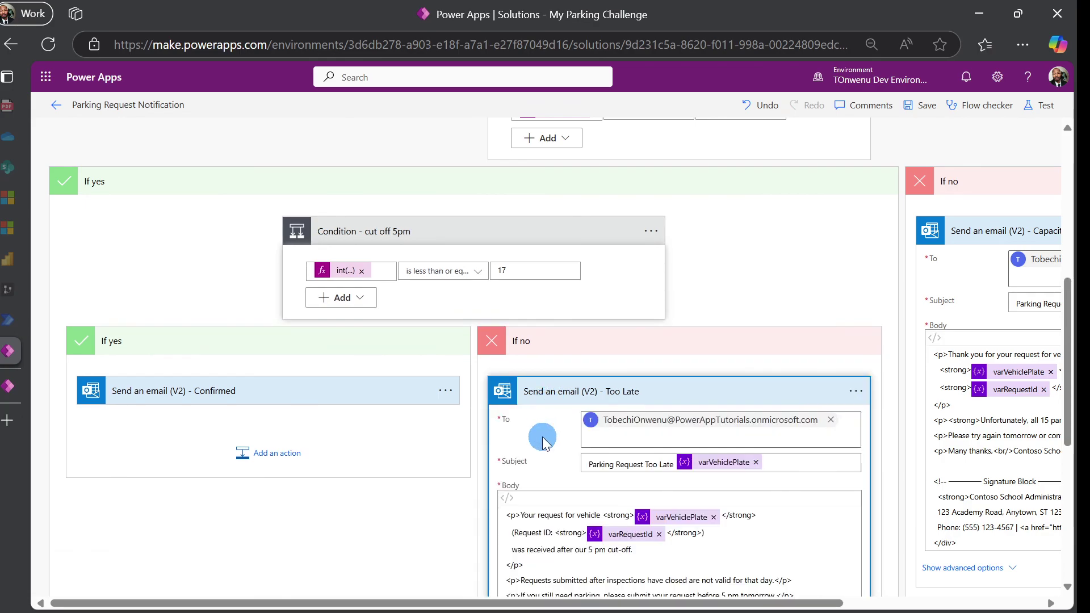
{"action": "scroll", "coordinate": [547, 434], "scroll_direction": "down", "scroll_amount": 2}
{"action": "left_click", "coordinate": [272, 305]}
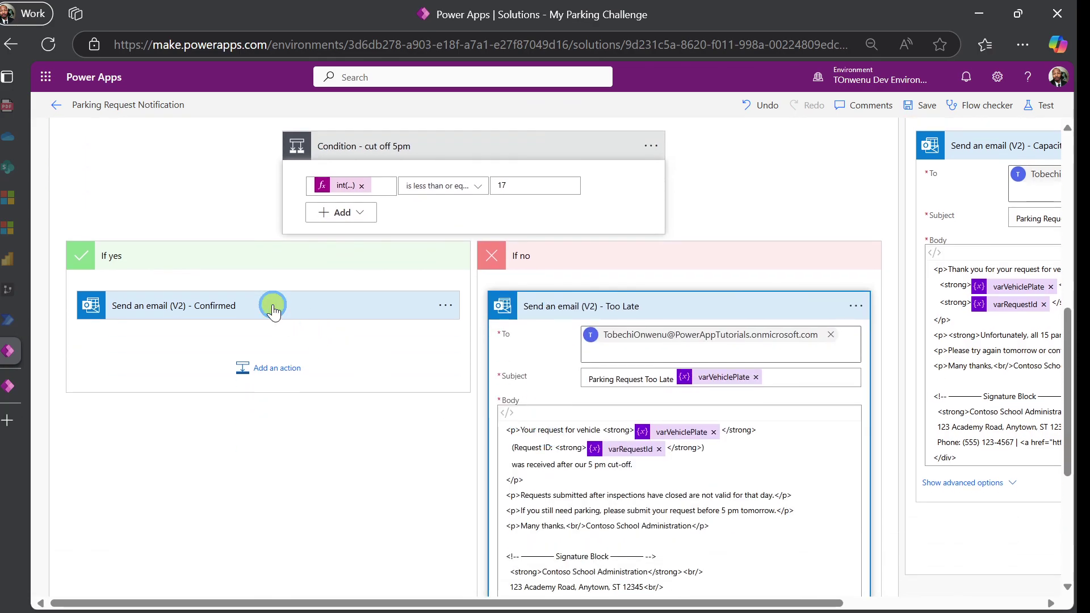
{"action": "scroll", "coordinate": [217, 425], "scroll_direction": "down", "scroll_amount": 3}
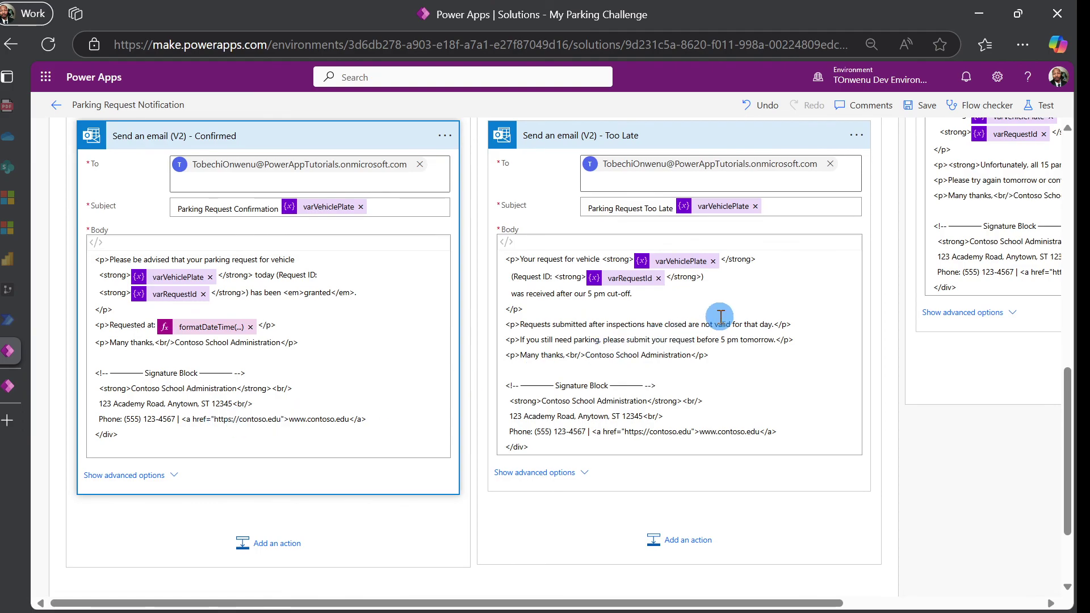
Step: Save and test the Parking Request Notification flow automatically with a recently used trigger
{"action": "left_click", "coordinate": [1042, 105]}
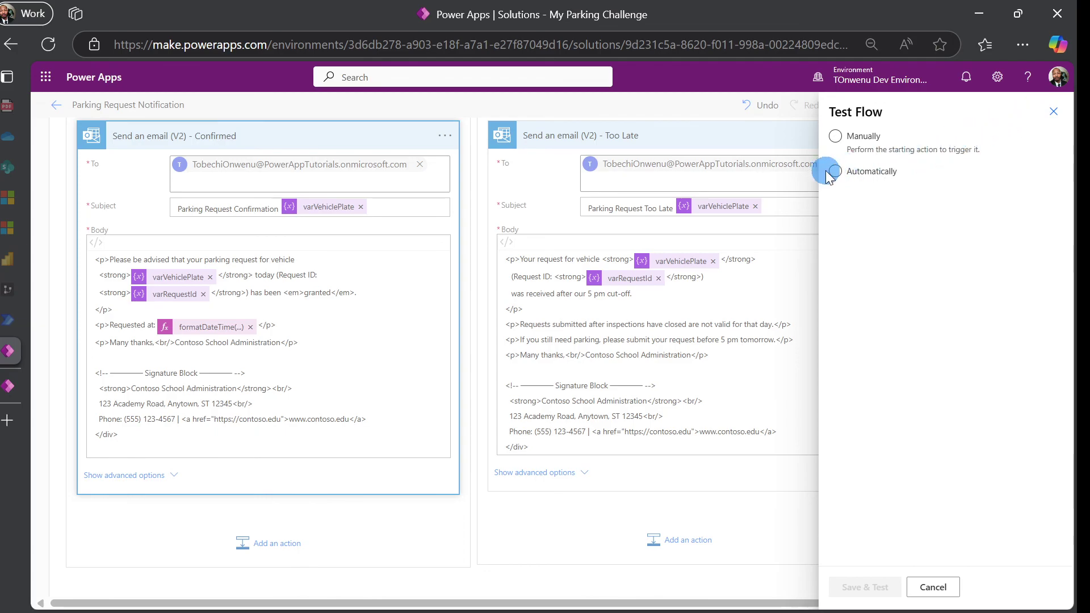
{"action": "left_click", "coordinate": [835, 170]}
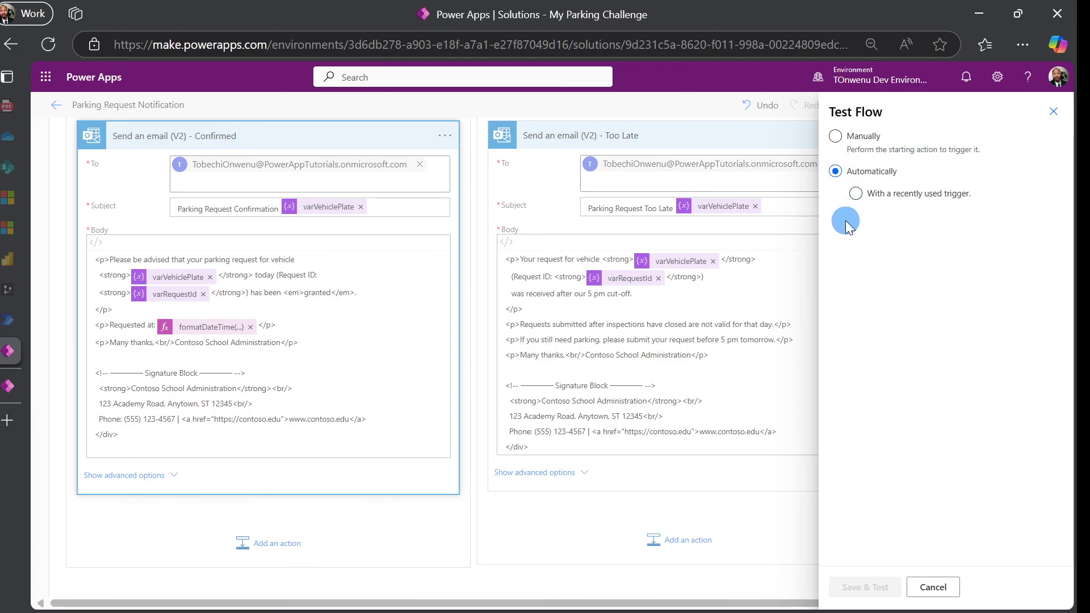
{"action": "left_click", "coordinate": [854, 193]}
{"action": "left_click", "coordinate": [865, 587]}
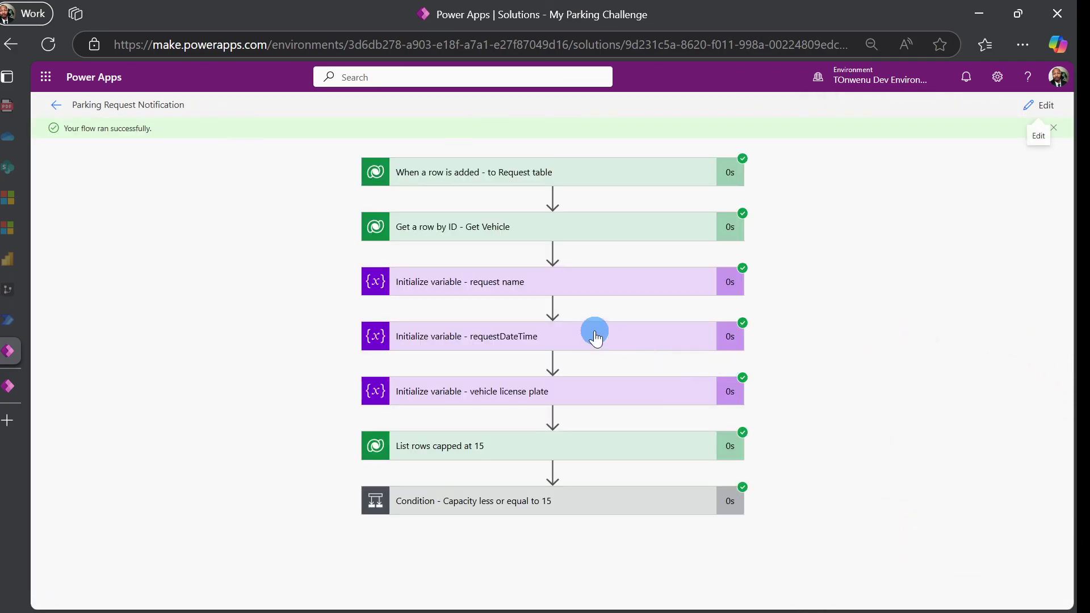
Step: In the run results, expand the Capacity less or equal to 15 and cut off 5pm conditions and inspect the Confirmed email's details
{"action": "left_click", "coordinate": [523, 500]}
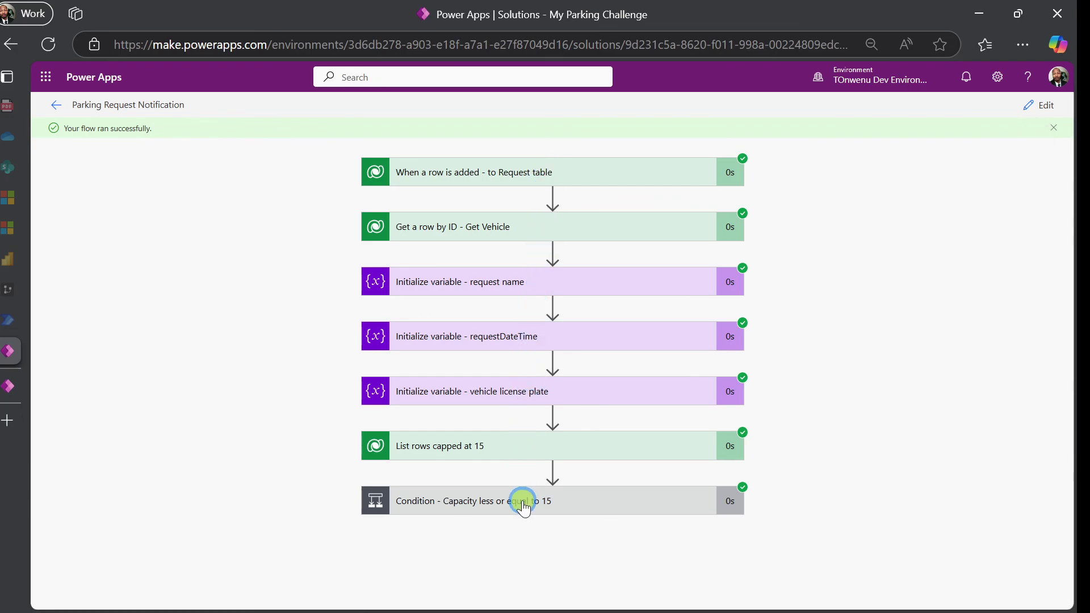
{"action": "scroll", "coordinate": [525, 341], "scroll_direction": "down", "scroll_amount": 2}
{"action": "scroll", "coordinate": [201, 373], "scroll_direction": "down", "scroll_amount": 1}
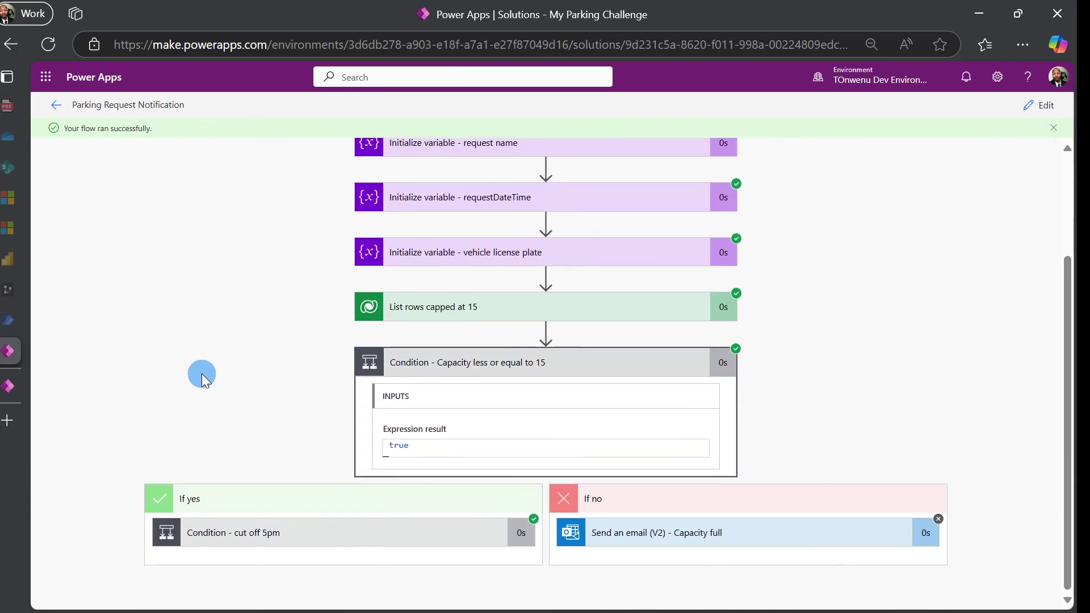
{"action": "left_click", "coordinate": [318, 519]}
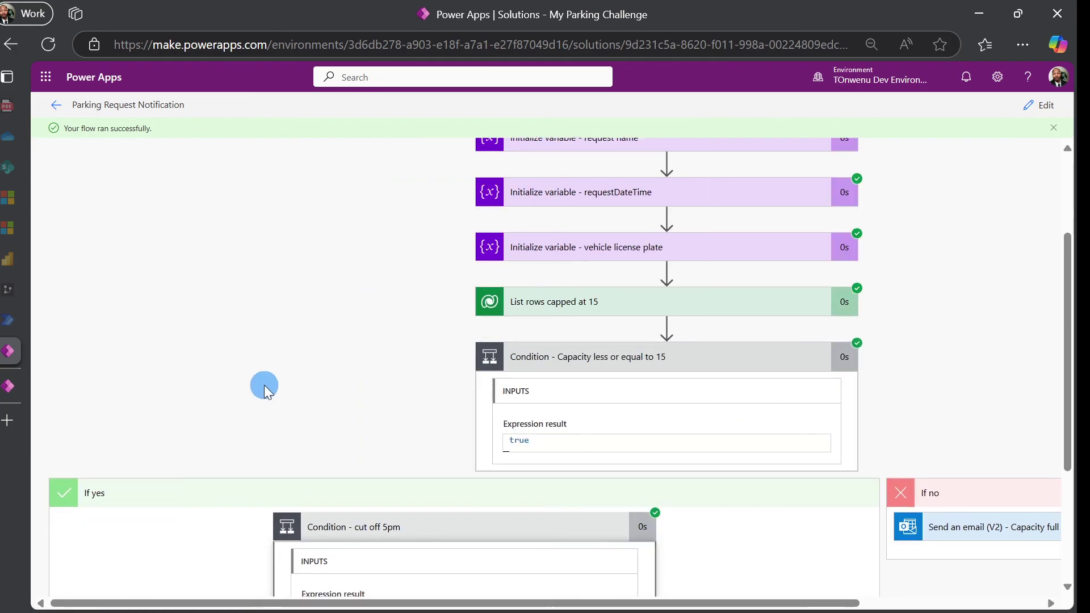
{"action": "scroll", "coordinate": [263, 384], "scroll_direction": "down", "scroll_amount": 3}
{"action": "left_click", "coordinate": [230, 503]}
{"action": "scroll", "coordinate": [246, 336], "scroll_direction": "down", "scroll_amount": 5}
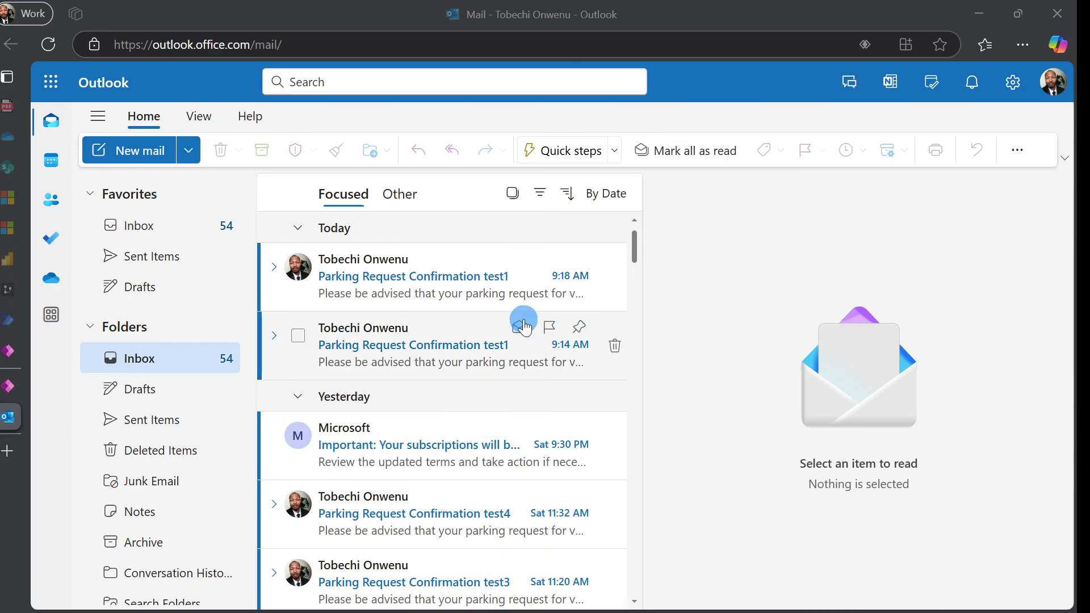
Step: Switch to Outlook, read the newest Parking Request Confirmation test1 email, and return to the flow's run results in Power Apps
{"action": "left_click", "coordinate": [476, 310]}
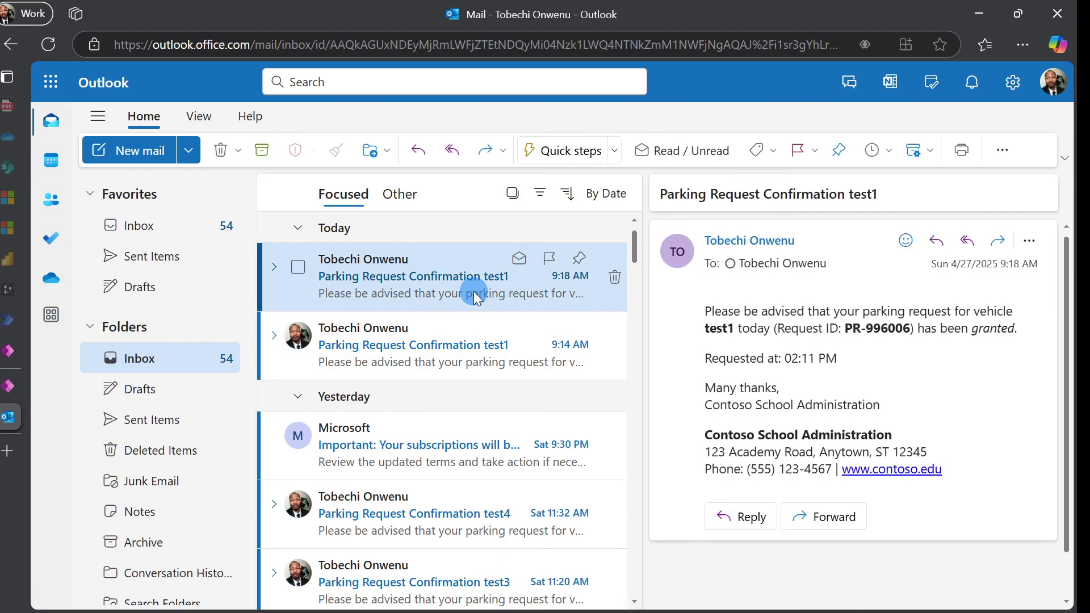
{"action": "left_click_drag", "start_coordinate": [643, 331], "coordinate": [629, 337]}
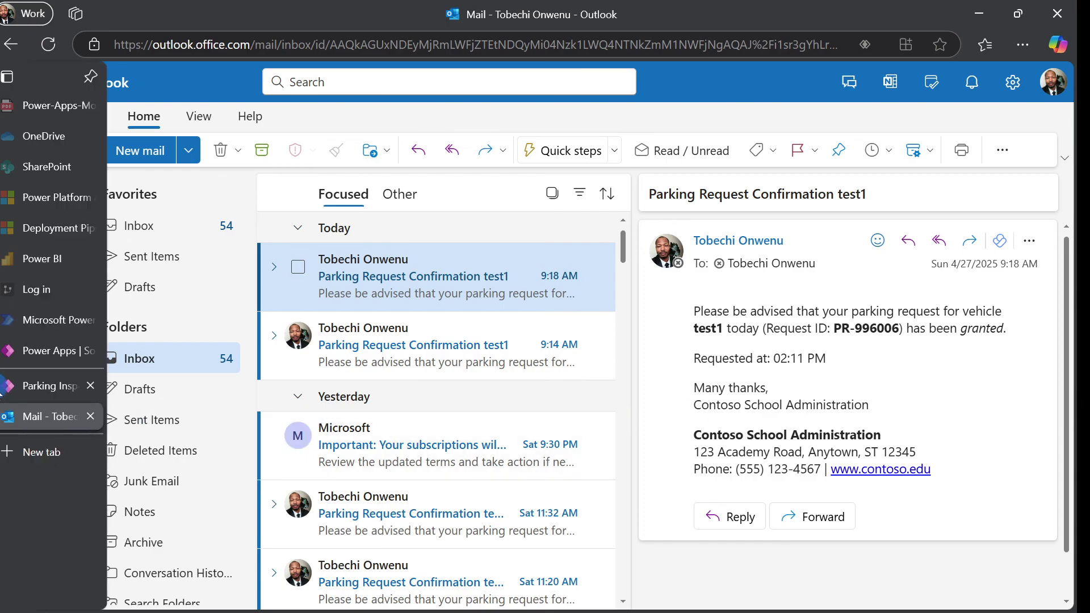
{"action": "left_click", "coordinate": [12, 388]}
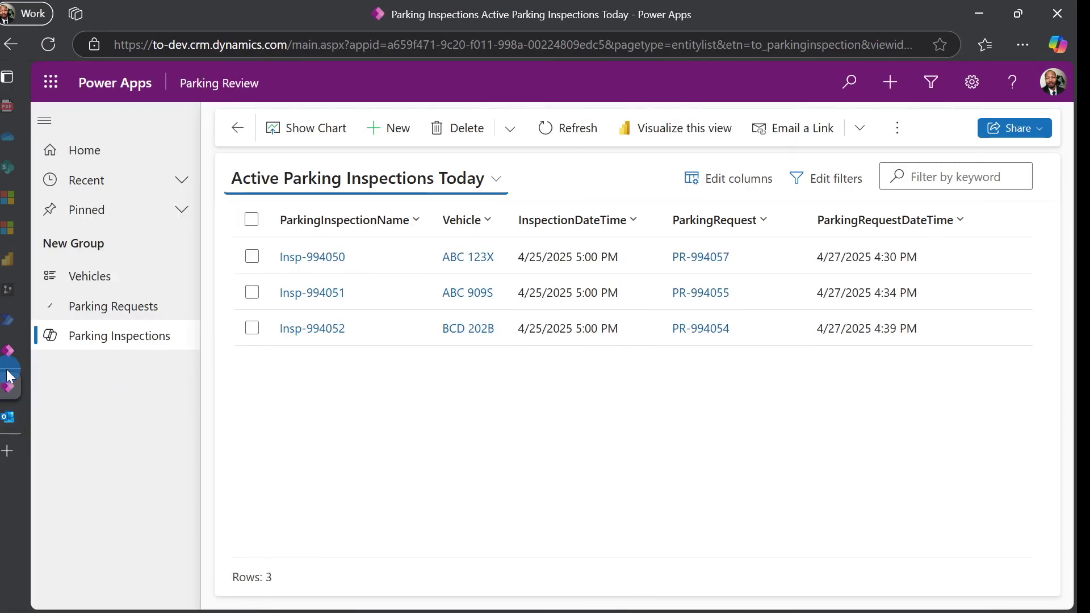
{"action": "left_click", "coordinate": [17, 356]}
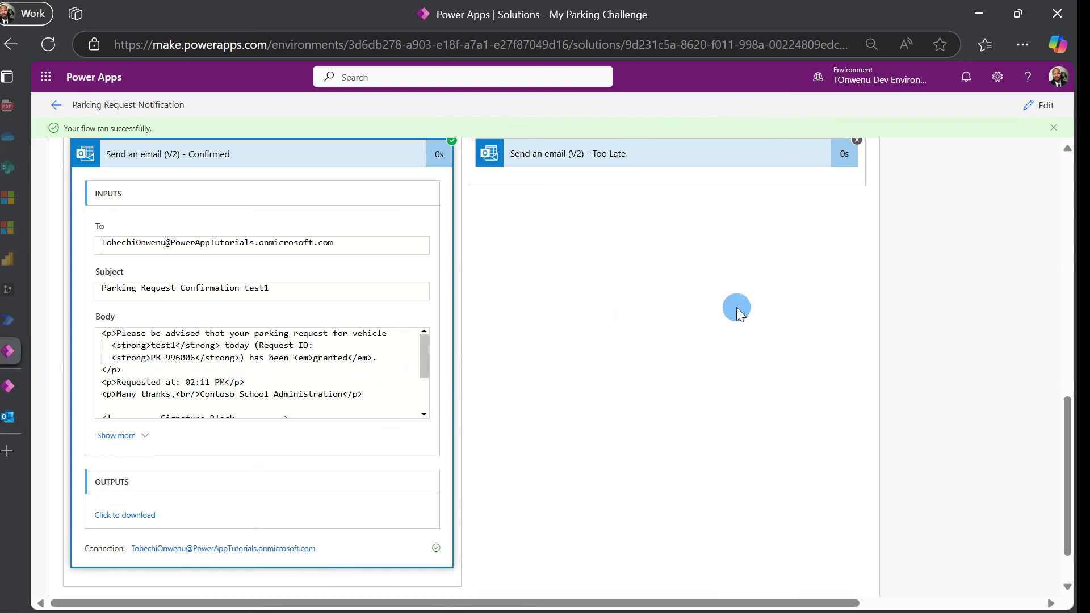
Step: Leave the flow run and list all objects of the My Parking Challenge solution at a larger page zoom
{"action": "left_click", "coordinate": [56, 105]}
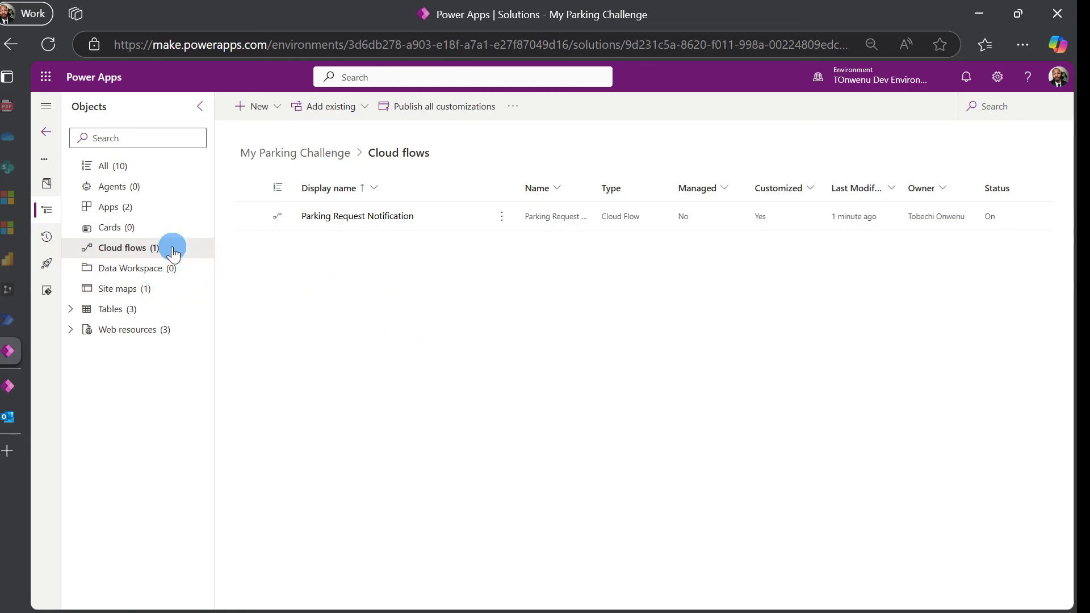
{"action": "key", "text": "ctrl+minus"}
{"action": "key", "text": "ctrl+minus"}
{"action": "key", "text": "ctrl+plus"}
{"action": "key", "text": "ctrl+plus"}
{"action": "key", "text": "ctrl+plus"}
{"action": "key", "text": "ctrl+plus"}
{"action": "key", "text": "ctrl+plus"}
{"action": "key", "text": "ctrl+plus"}
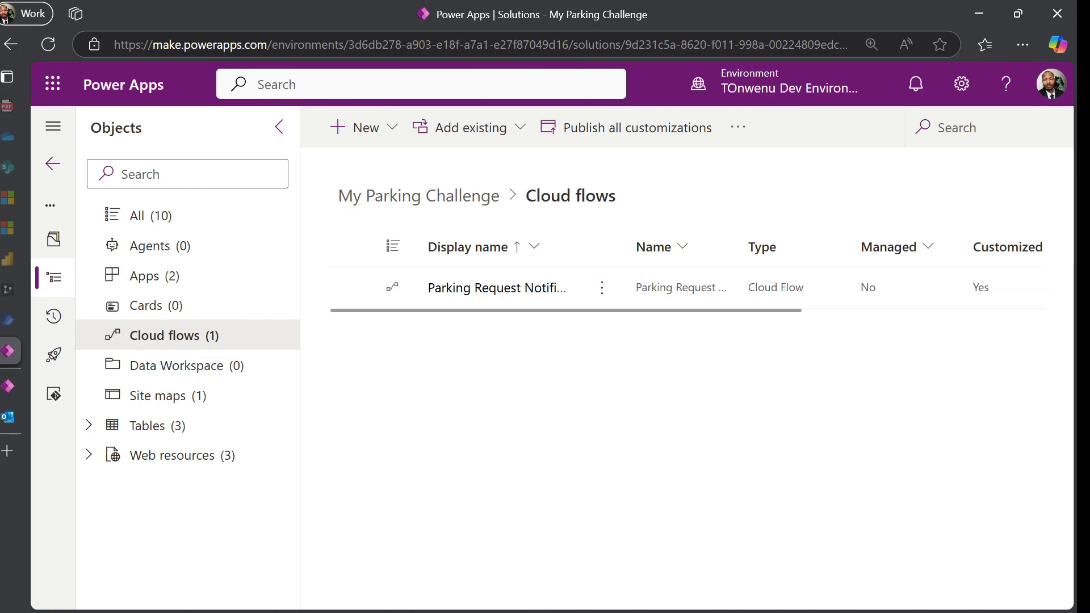
{"action": "left_click", "coordinate": [142, 215]}
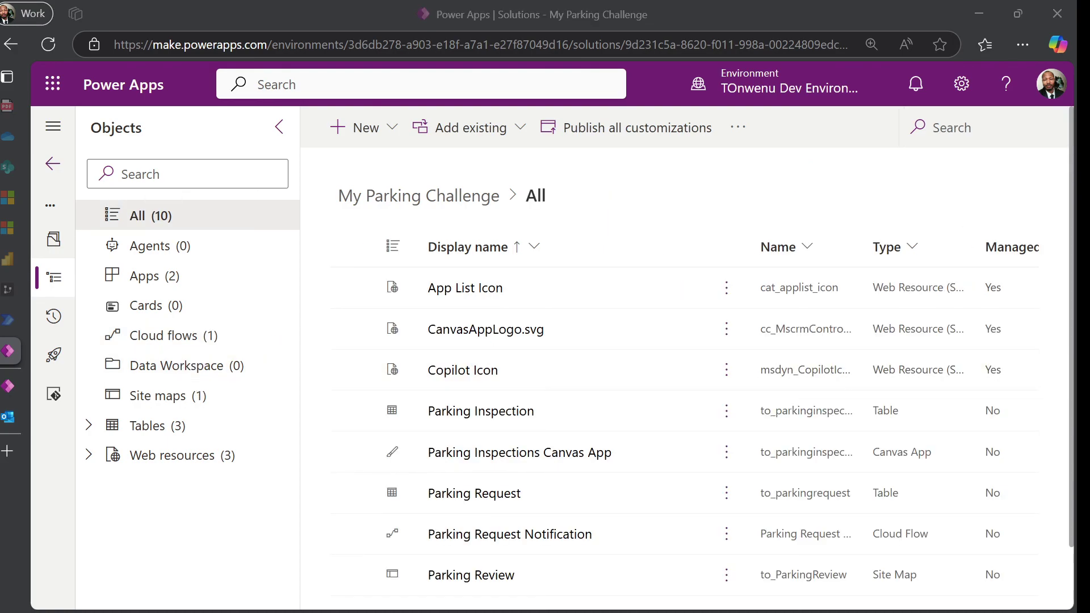